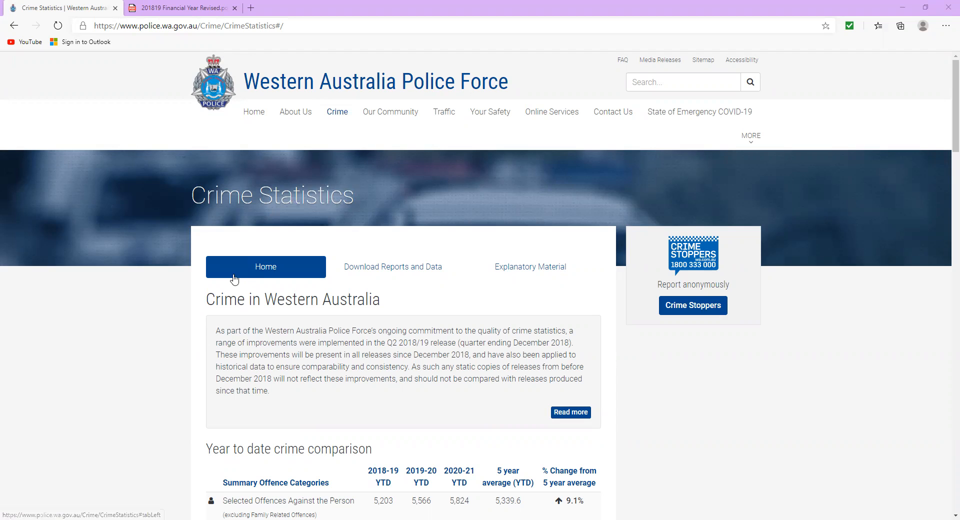
Open the Archived Crime Statistics Reports page from the site's report and data downloads and view its annual releases
scroll(210, 337, "down", 2)
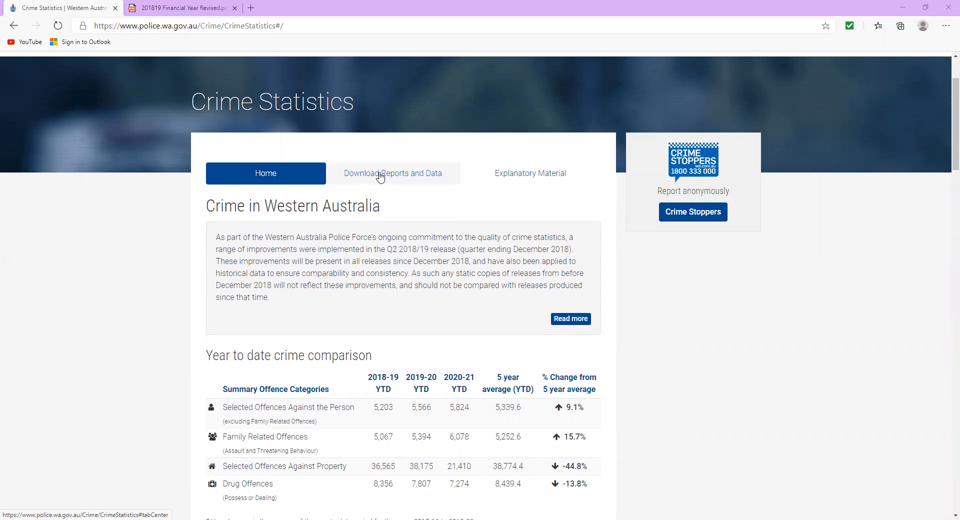
left_click(380, 175)
scroll(72, 315, "down", 1)
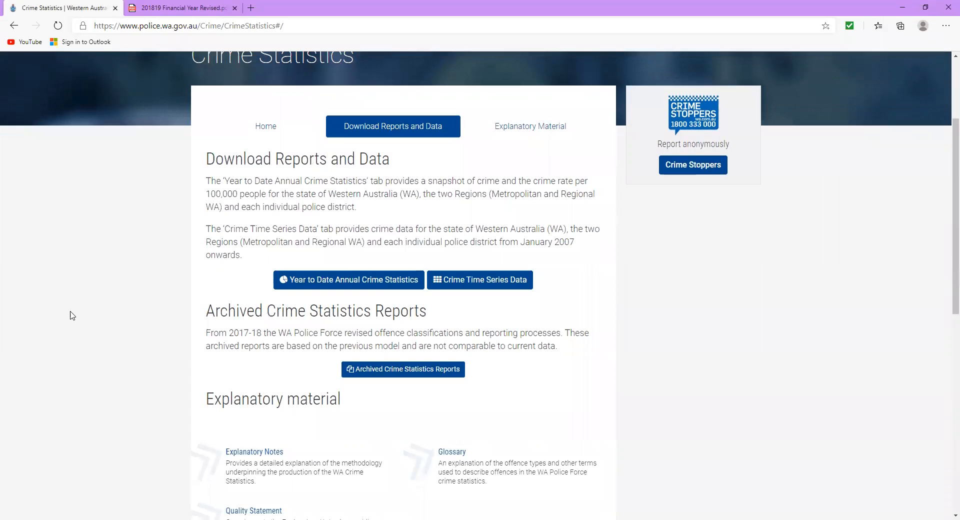
left_click(369, 372)
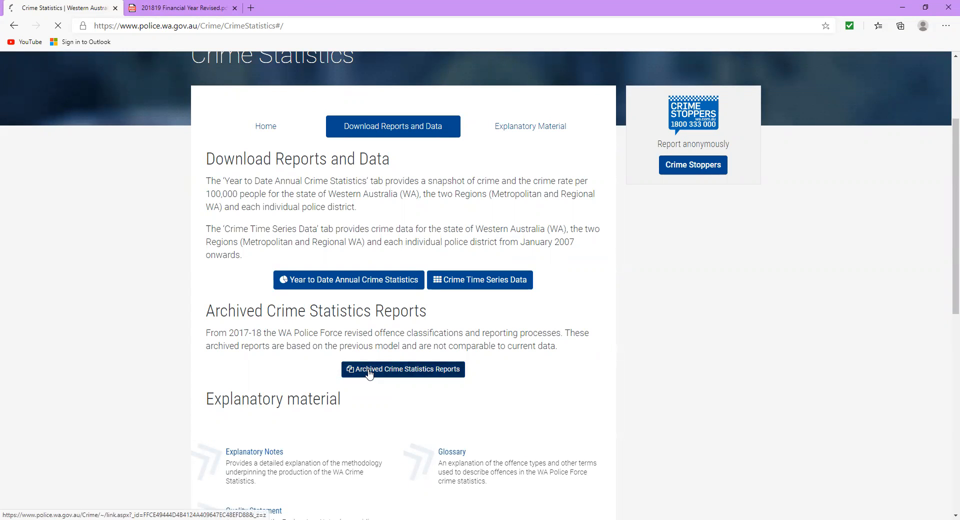
scroll(386, 385, "down", 2)
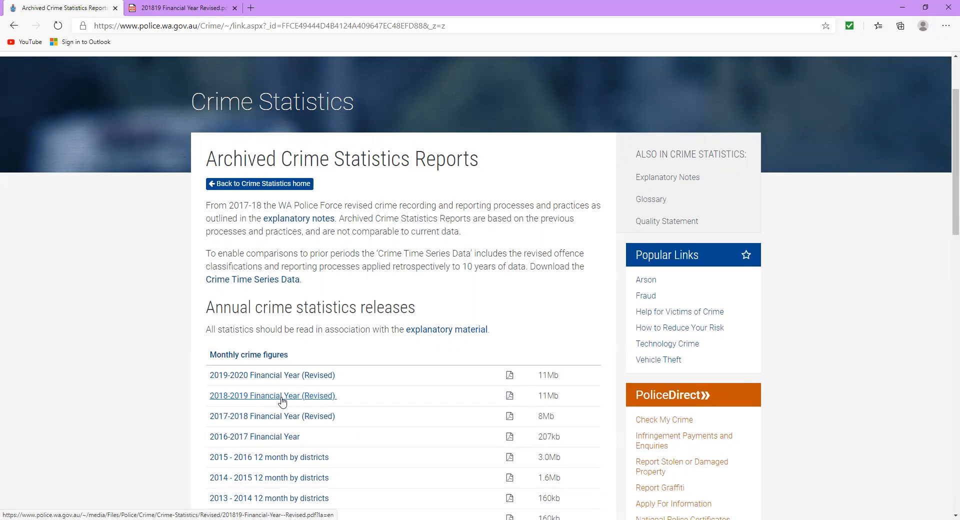
Switch to the 201819 Financial Year Revised PDF and enlarge the page to a readable size
left_click(173, 4)
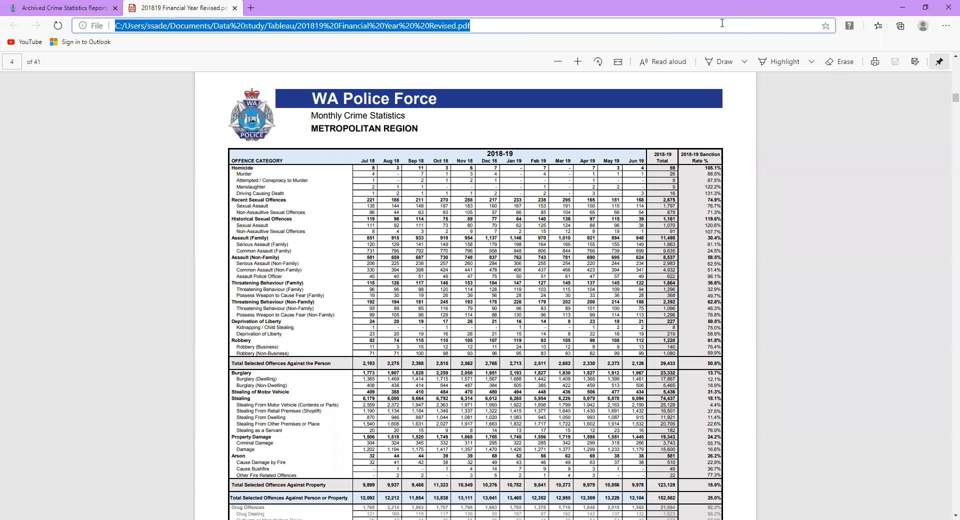
left_click(618, 62)
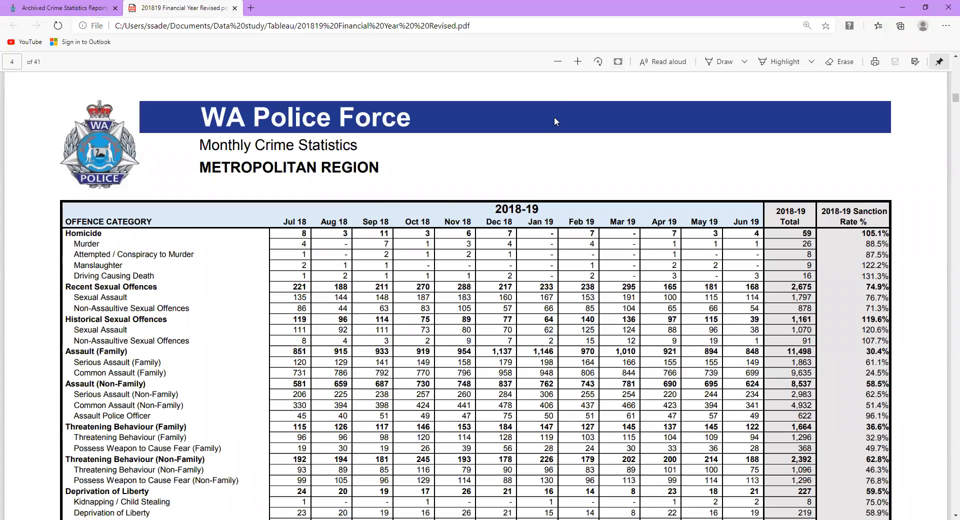
left_click(558, 62)
left_click(558, 61)
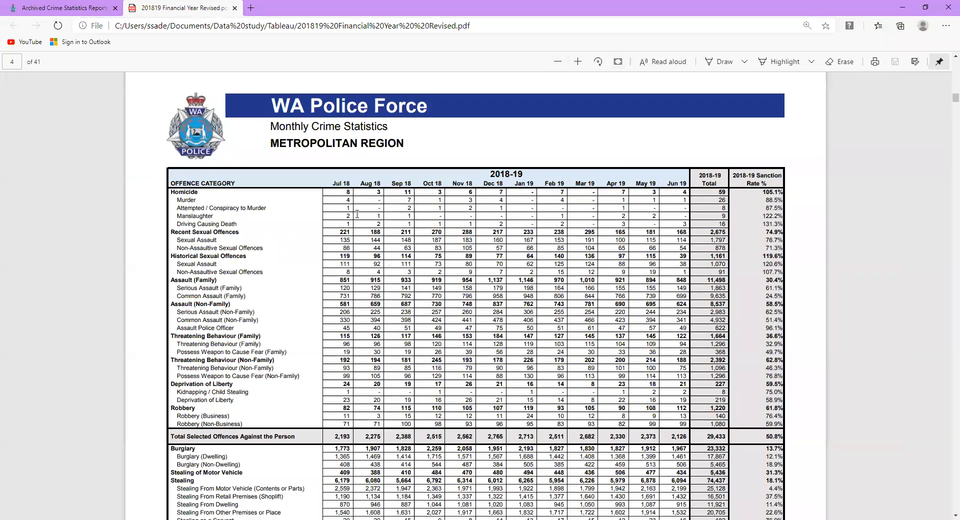
Go back to the PDF's contents page and read which regions and police districts each page covers
scroll(350, 217, "up", 12)
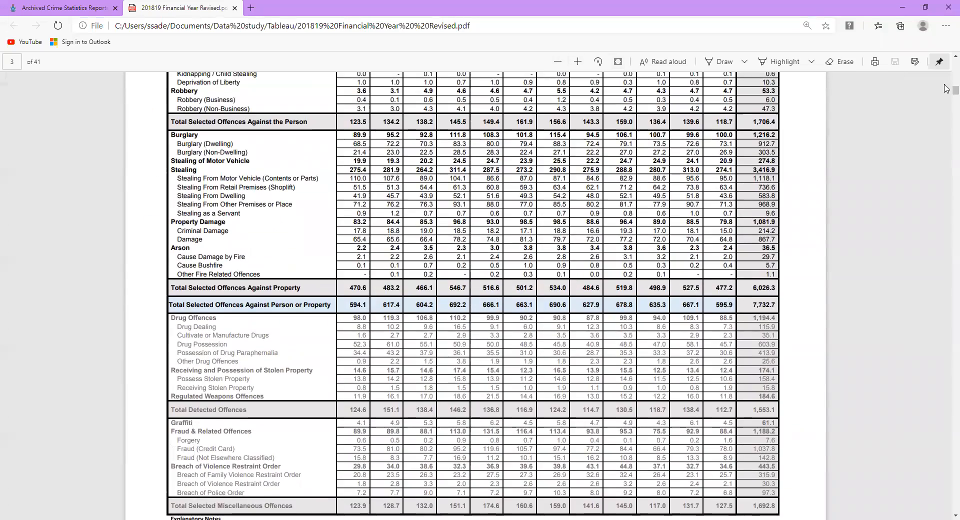
scroll(945, 84, "up", 20)
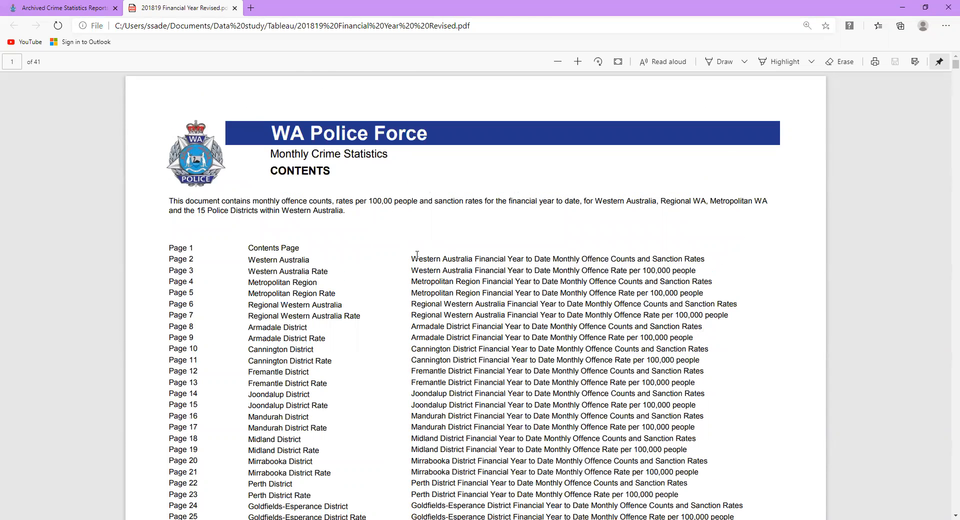
scroll(418, 255, "down", 1)
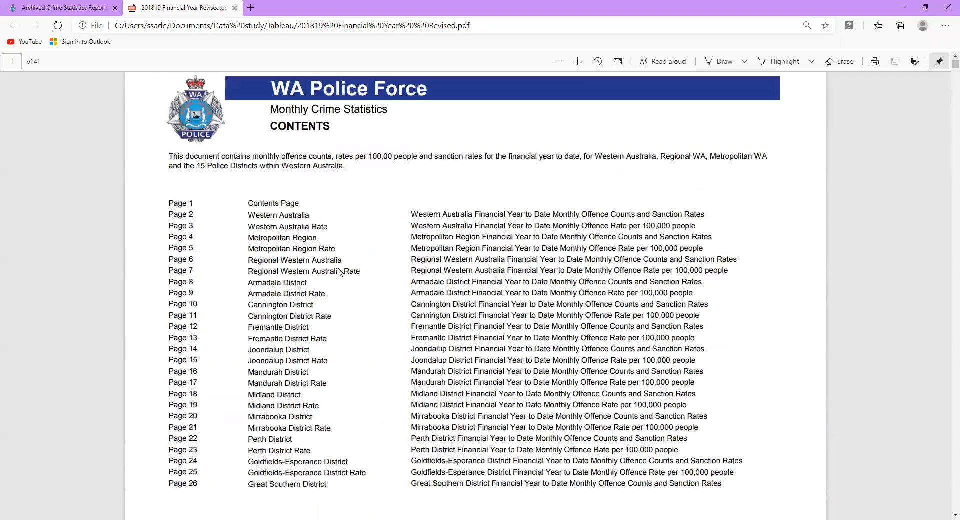
scroll(332, 183, "down", 3)
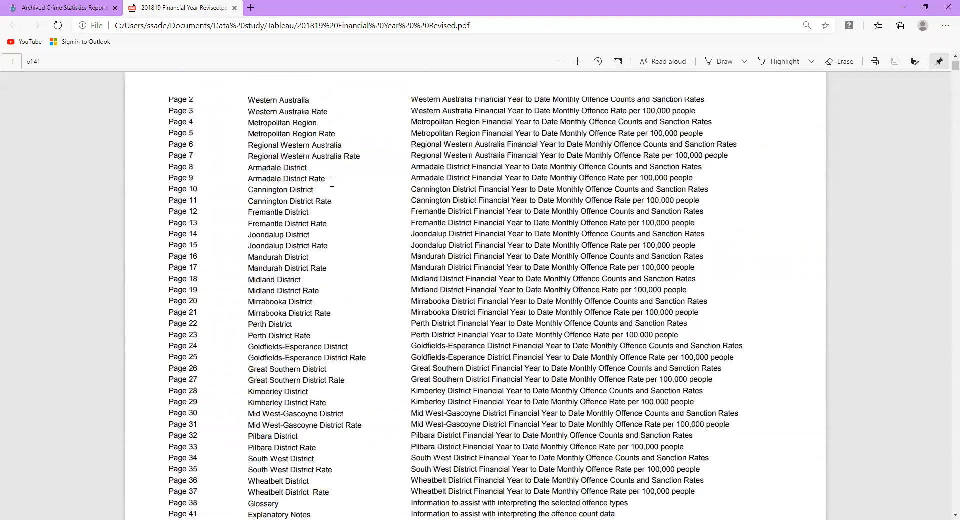
scroll(330, 183, "up", 4)
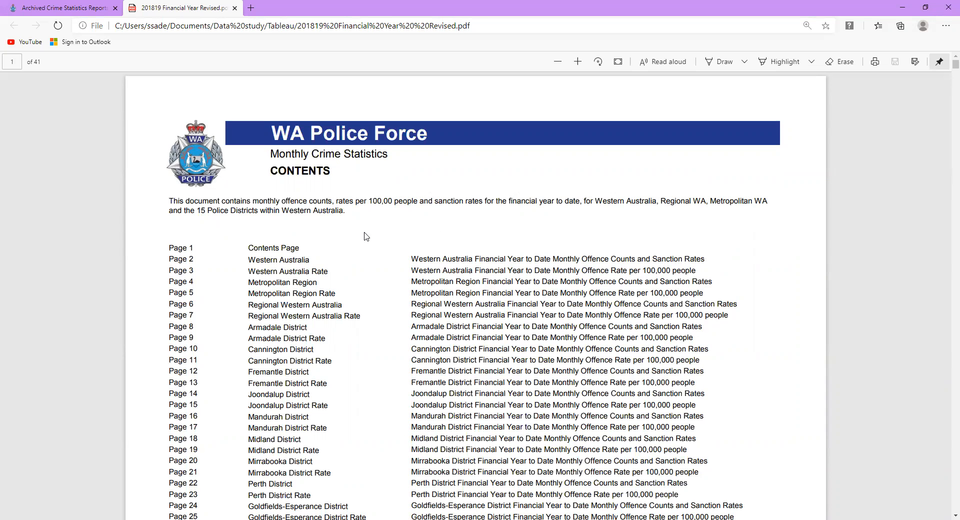
scroll(375, 279, "down", 10)
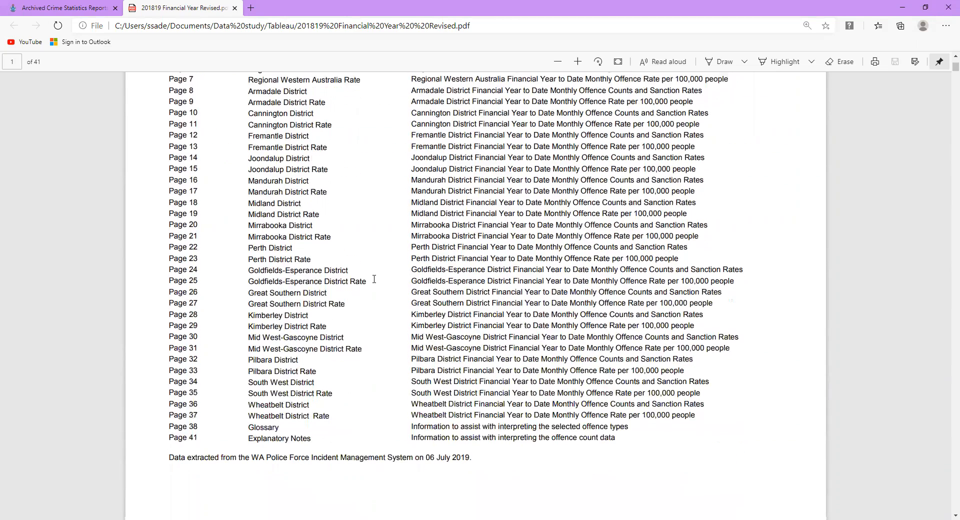
Examine the Western Australia monthly offence counts on page 2 and the rates per 100,000 people on page 3
scroll(374, 280, "down", 9)
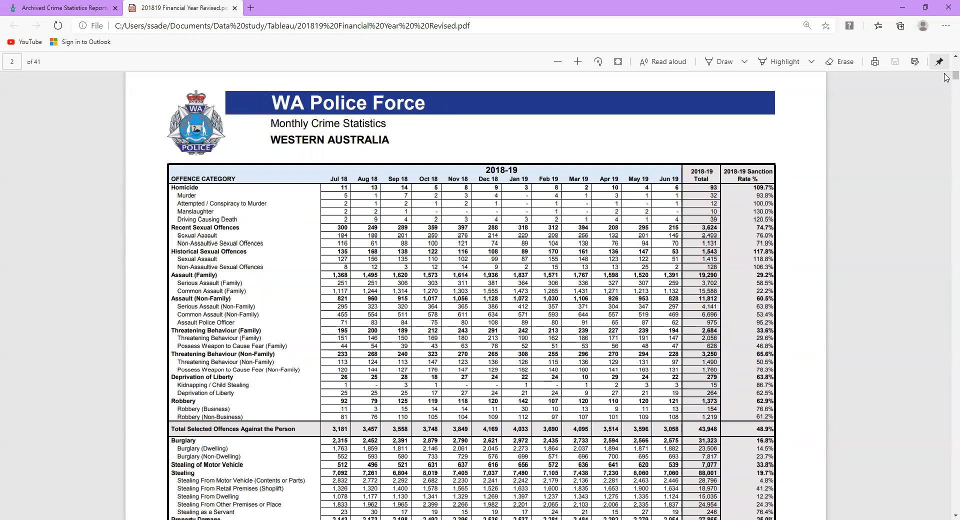
scroll(946, 80, "down", 15)
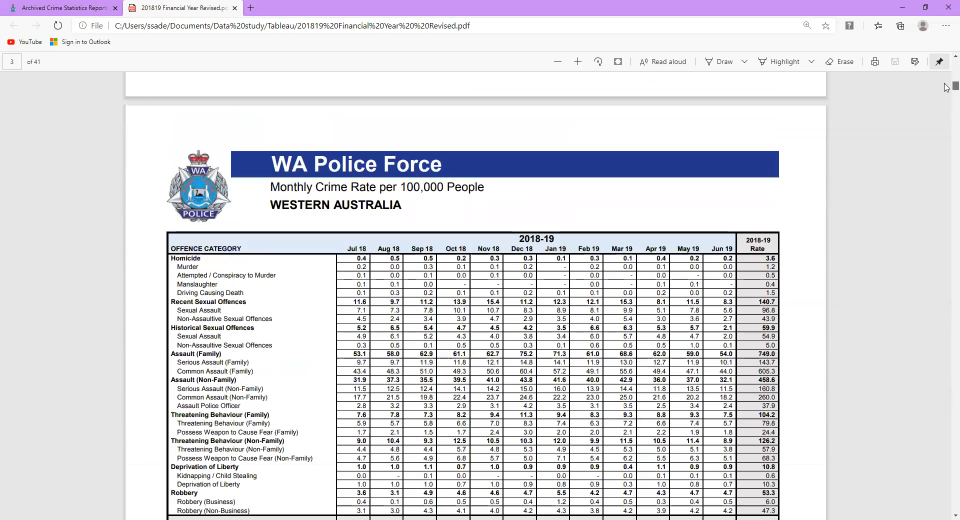
scroll(946, 87, "down", 3)
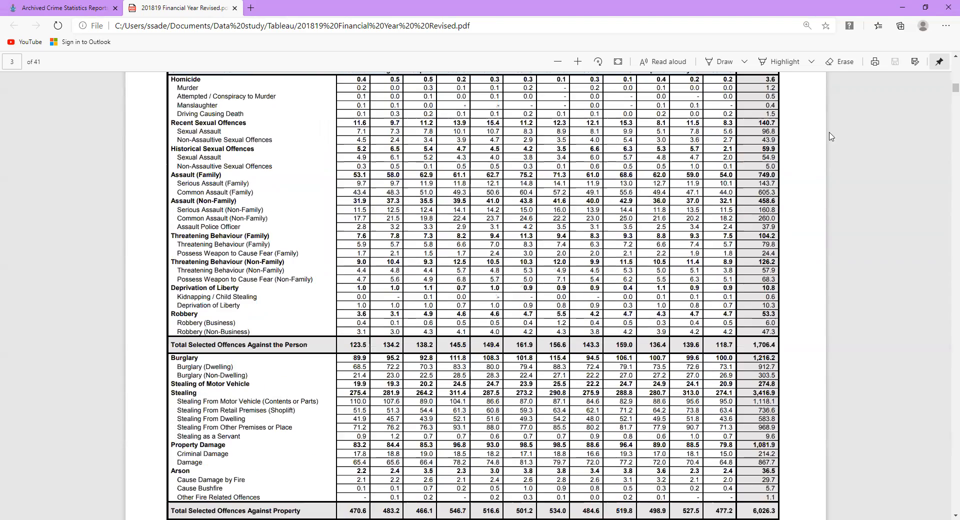
scroll(917, 100, "up", 3)
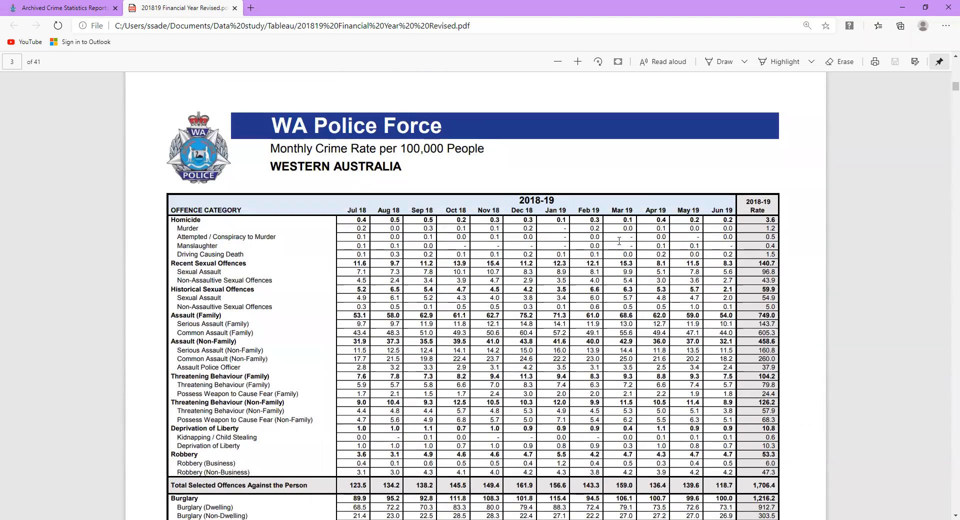
scroll(946, 326, "down", 12)
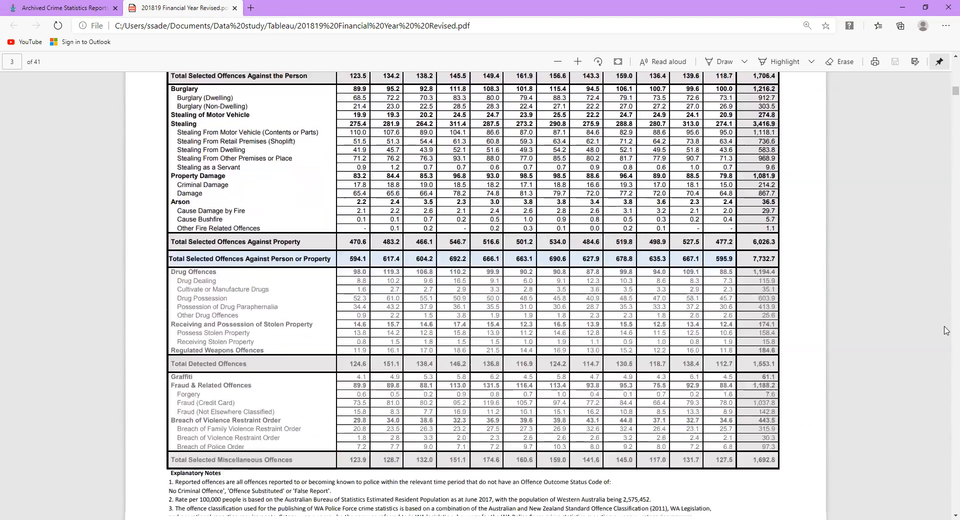
Examine the Metropolitan Region count and rate tables on pages 4 and 5 and the Regional WA counts on page 6
scroll(569, 280, "down", 3)
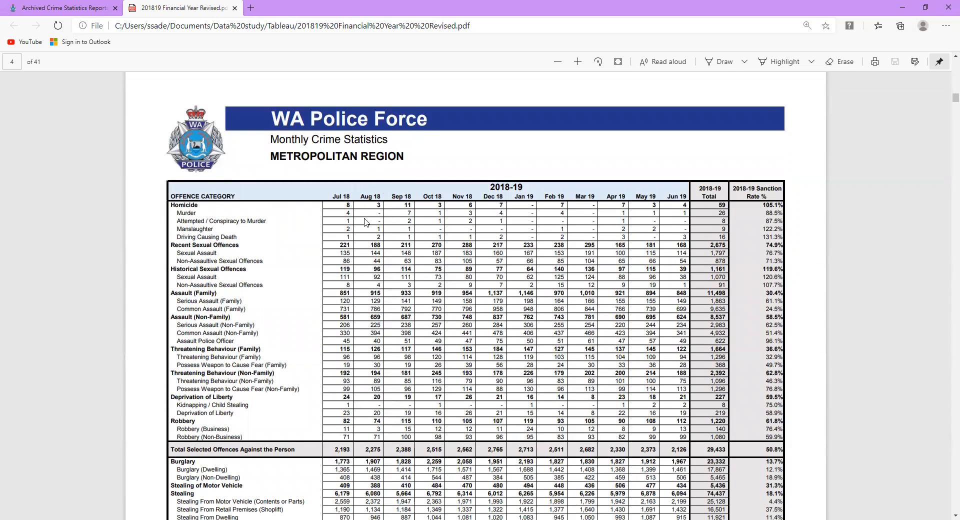
scroll(946, 455, "down", 18)
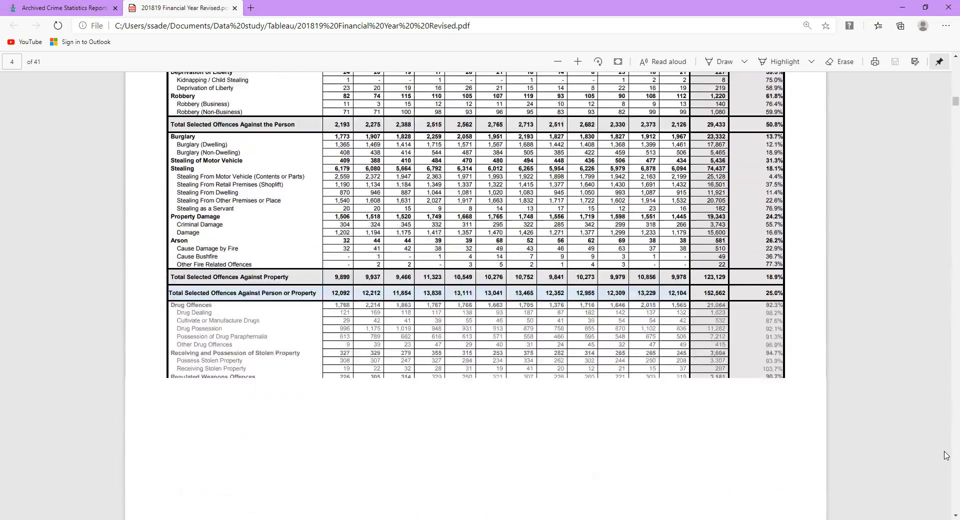
scroll(554, 245, "up", 4)
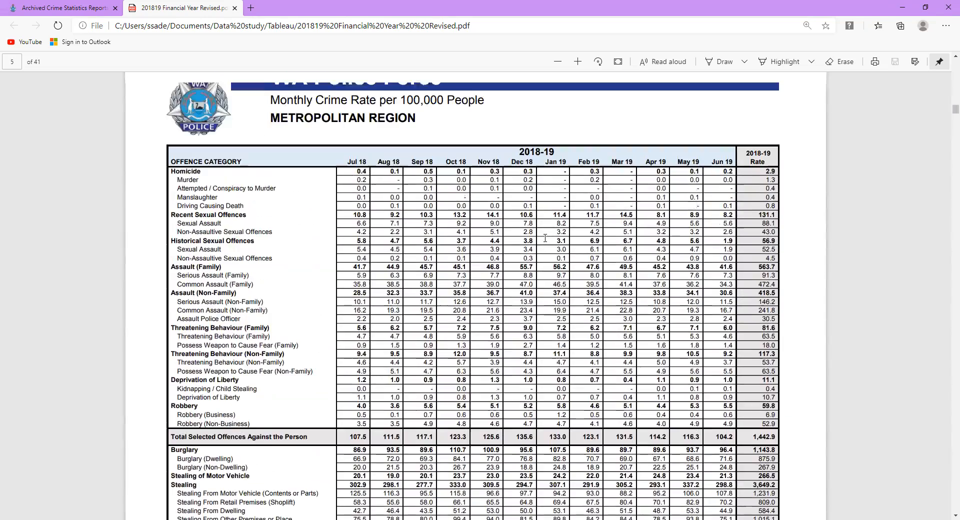
scroll(799, 332, "down", 3)
scroll(799, 332, "down", 15)
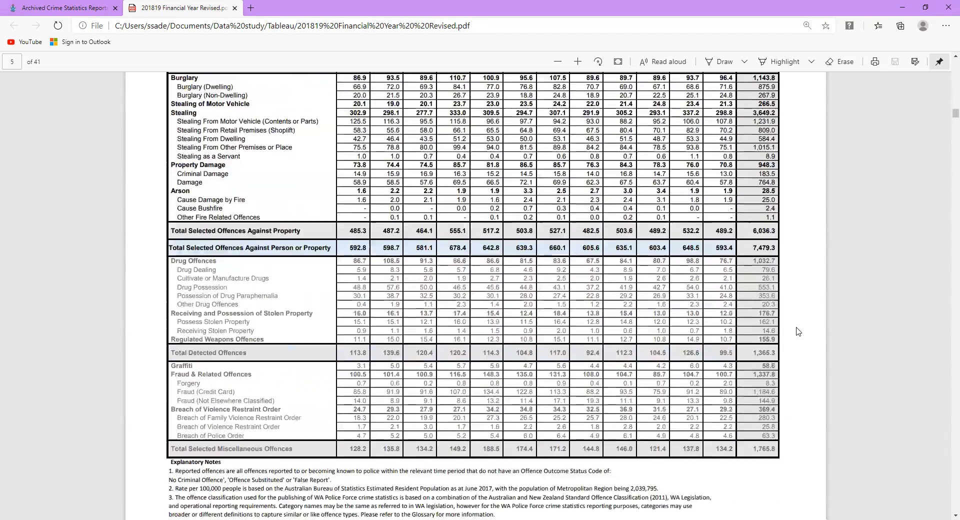
scroll(798, 332, "down", 3)
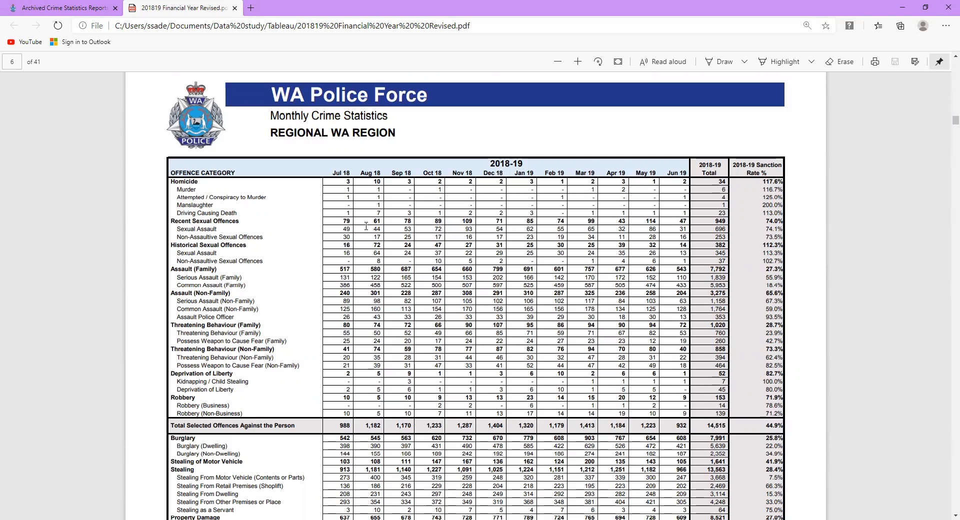
scroll(366, 226, "down", 20)
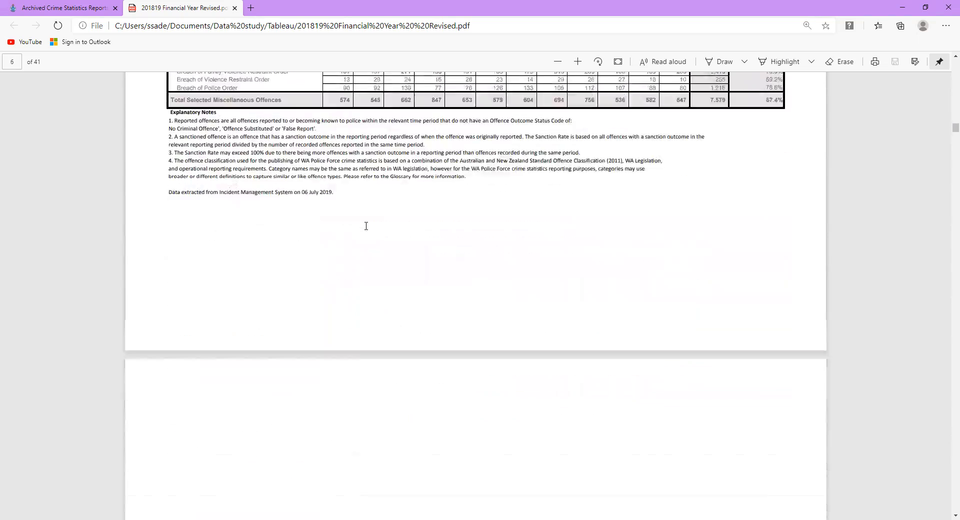
scroll(367, 236, "up", 20)
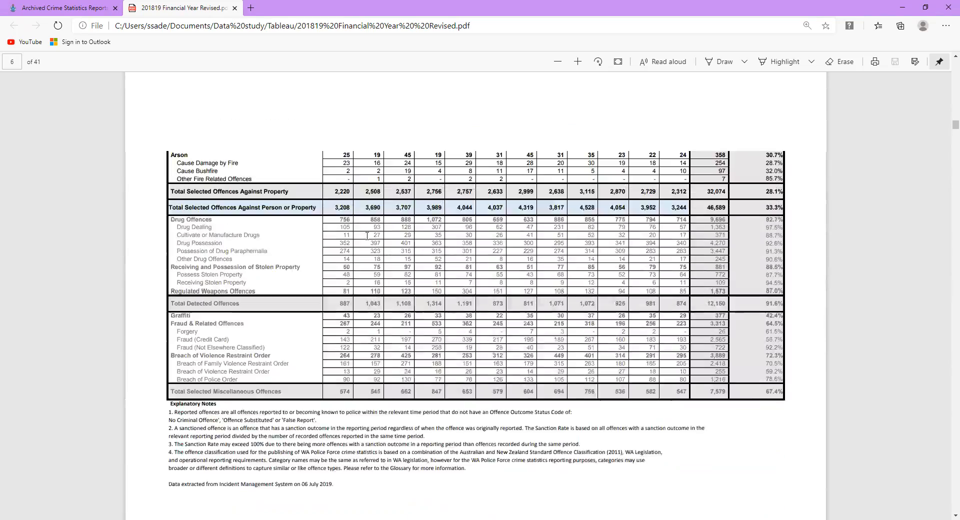
scroll(369, 228, "up", 3)
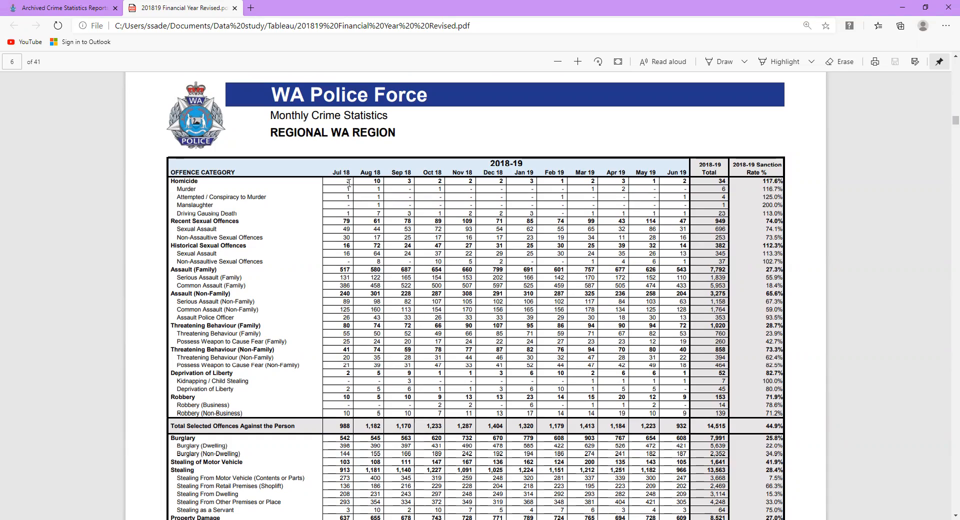
Revisit the Western Australia table on page 2 and return to the Metropolitan Region monthly statistics on page 4
scroll(796, 153, "up", 15)
scroll(786, 152, "up", 4)
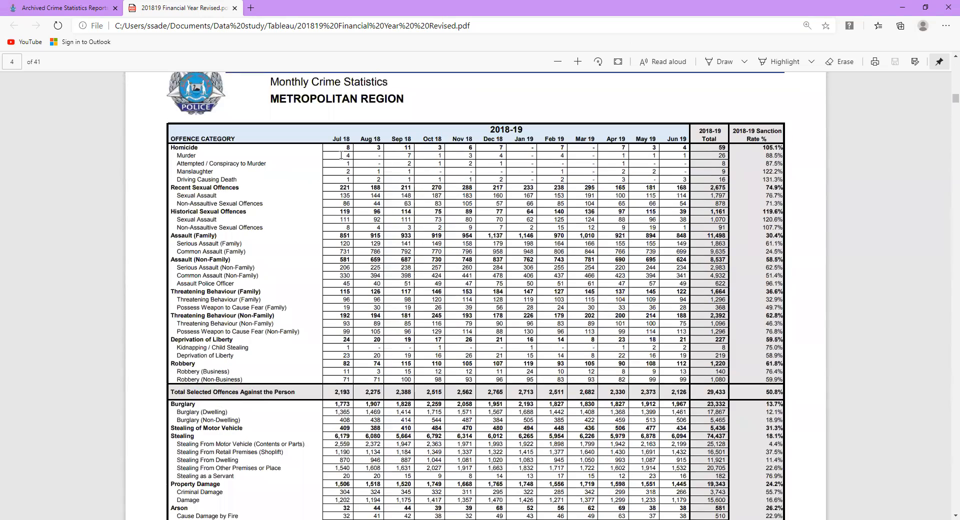
scroll(394, 173, "up", 6)
scroll(388, 176, "up", 18)
scroll(387, 174, "up", 1)
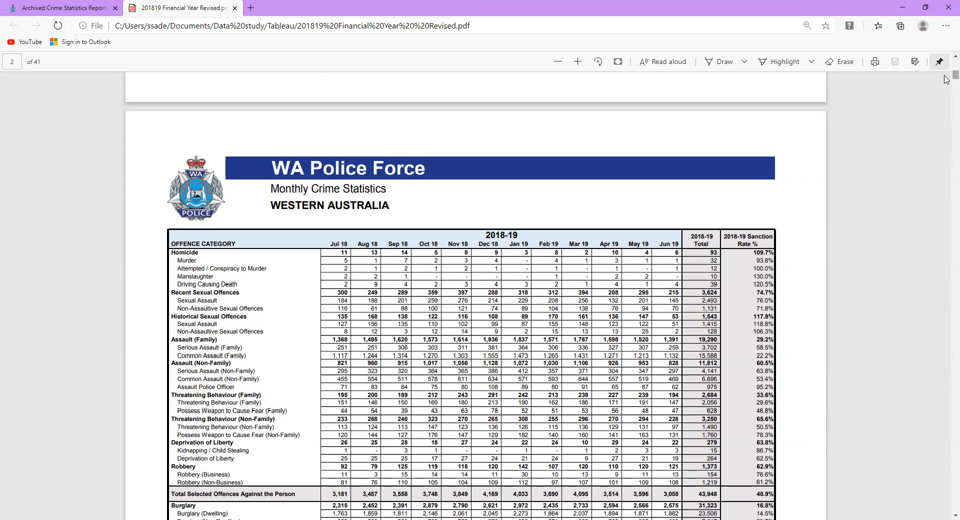
left_click_drag(946, 75, 945, 103)
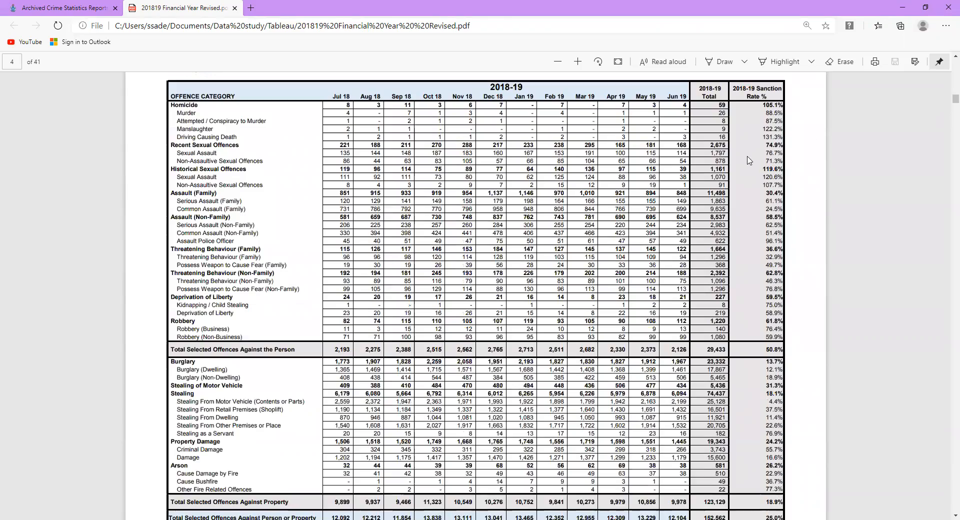
scroll(749, 160, "up", 2)
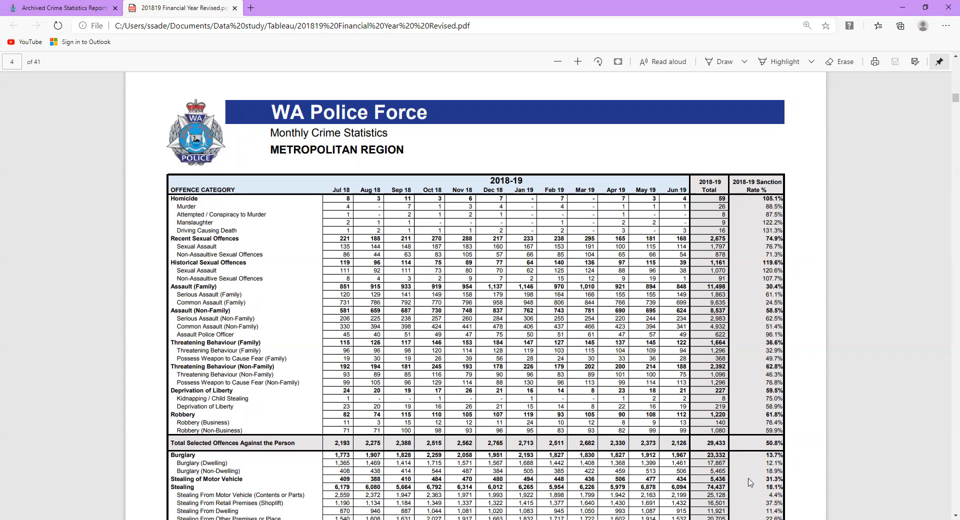
Examine the offence categories, subcategories and total rows of the Metropolitan Region table on page 4
left_click(800, 519)
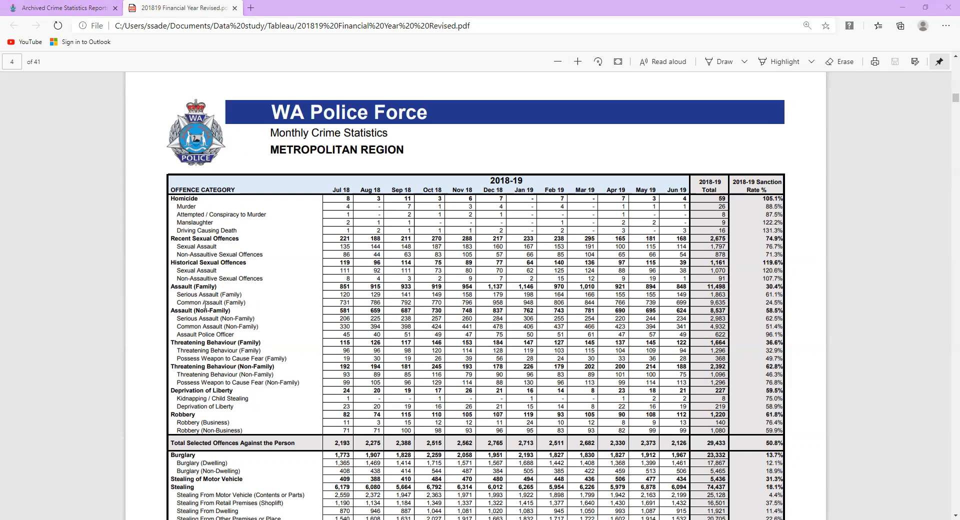
left_click(150, 310)
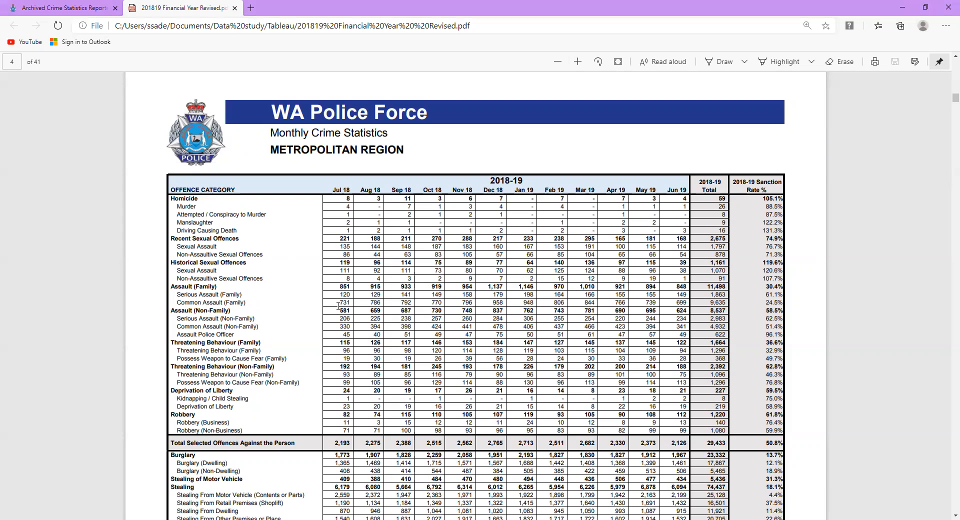
scroll(338, 306, "down", 1)
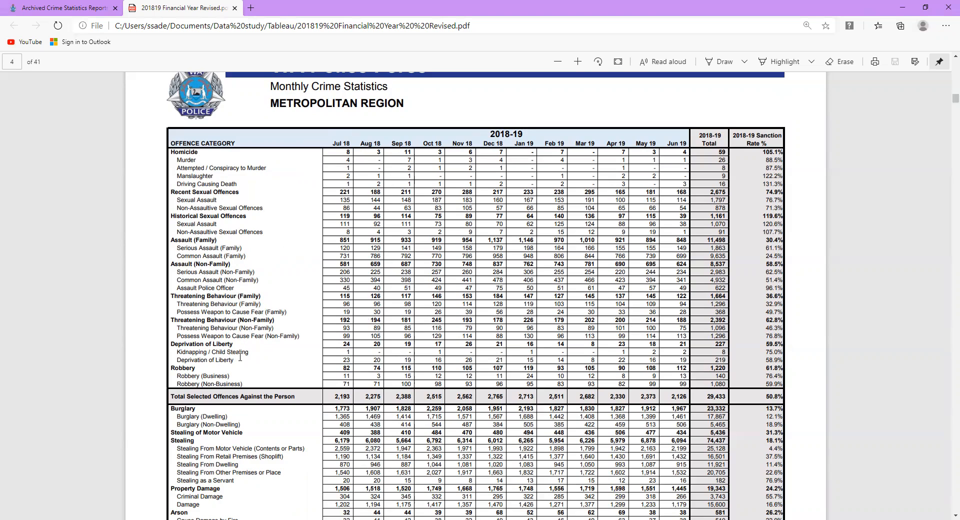
scroll(240, 357, "down", 2)
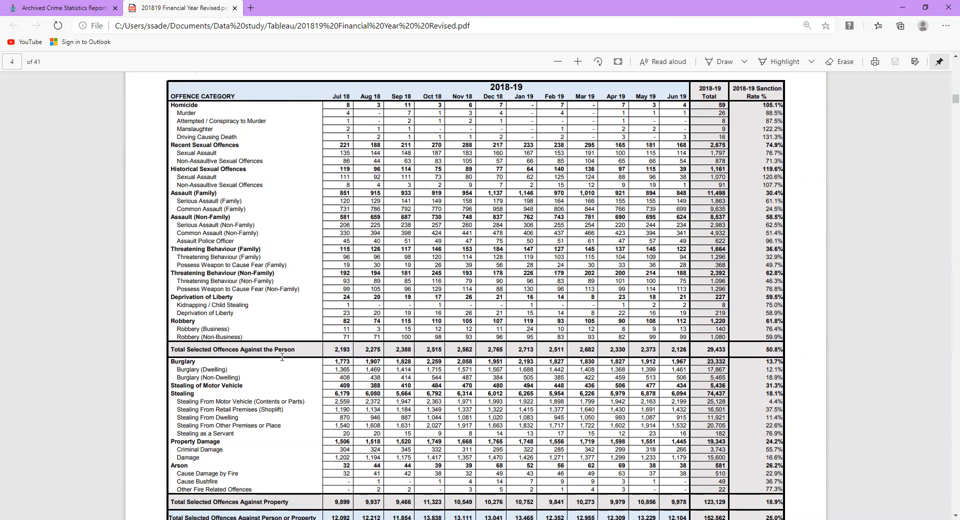
scroll(196, 408, "down", 2)
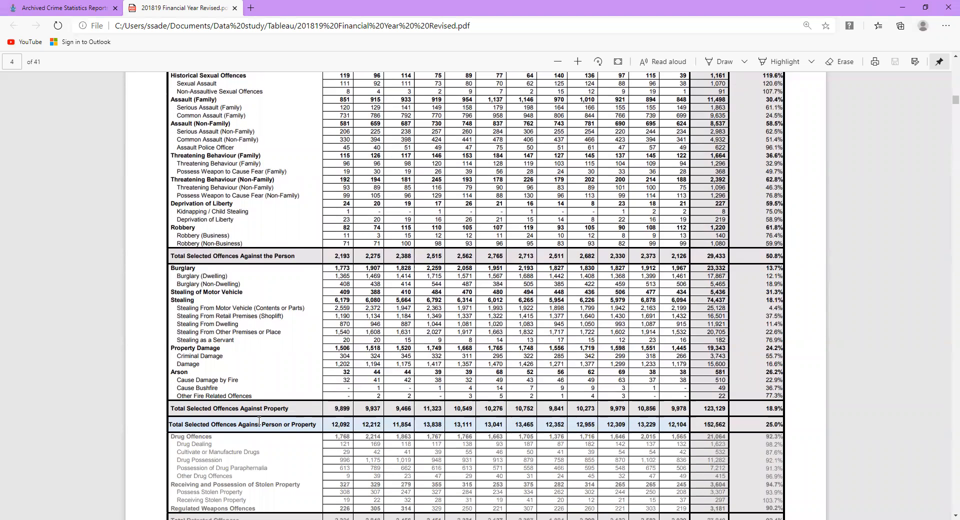
Examine the lower sections and total rows of the Metropolitan Region table on page 4, and proceed to the Regional WA table on page 6
scroll(255, 418, "down", 2)
scroll(223, 430, "down", 1)
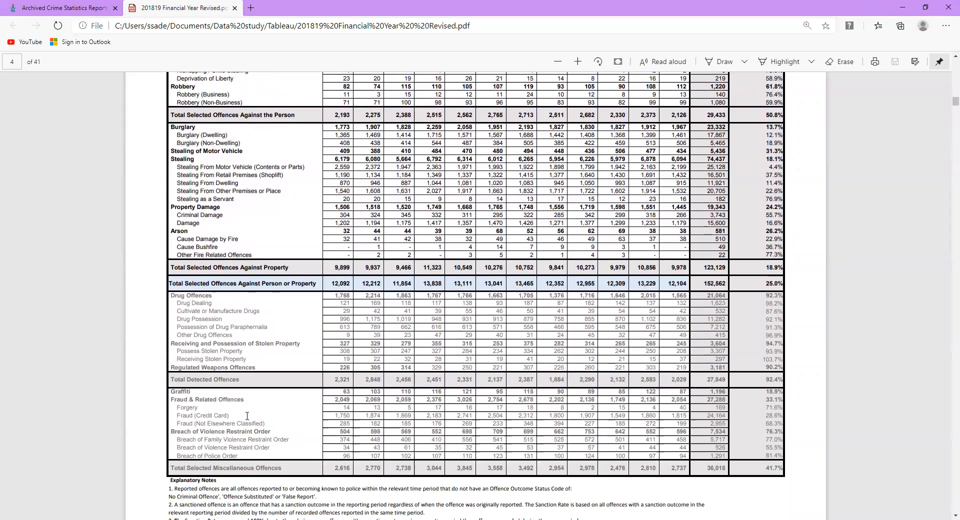
scroll(247, 416, "up", 6)
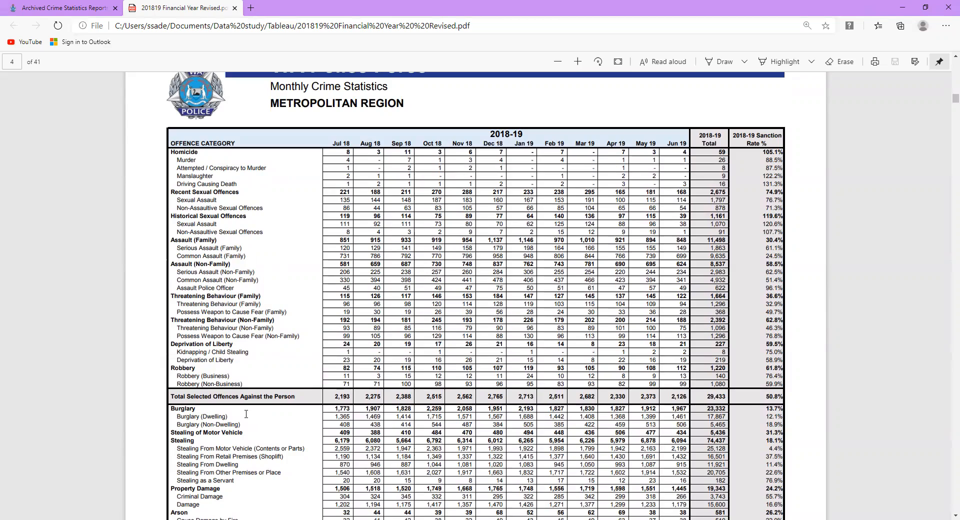
scroll(246, 414, "down", 3)
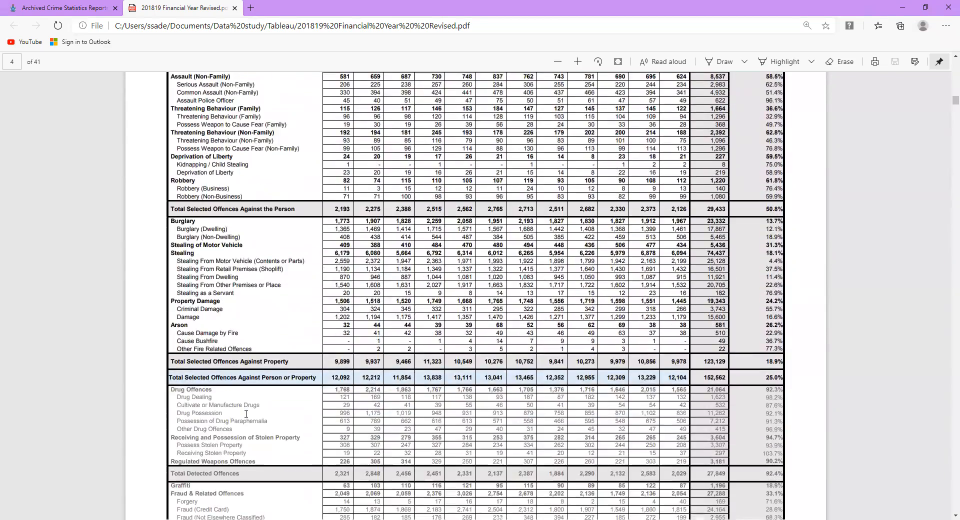
scroll(246, 414, "up", 4)
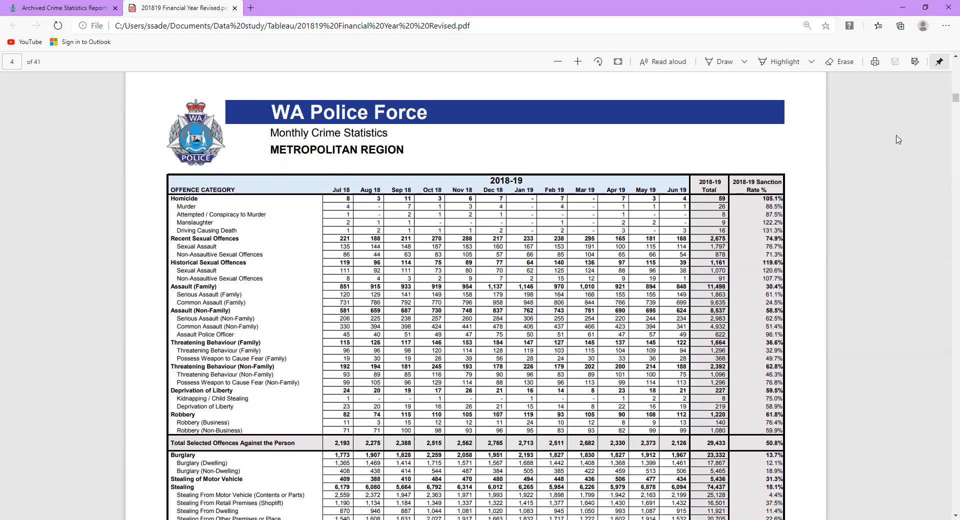
scroll(946, 399, "down", 3)
scroll(947, 399, "down", 20)
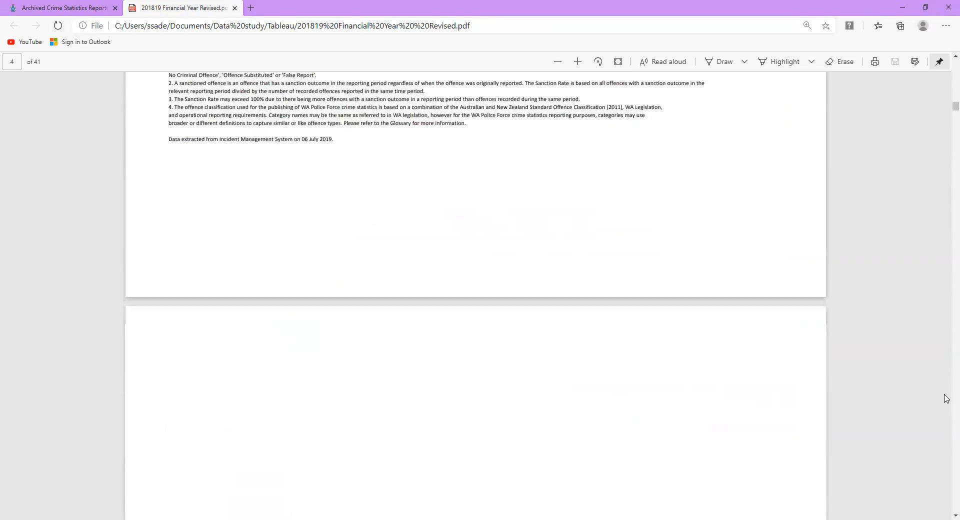
scroll(947, 398, "down", 2)
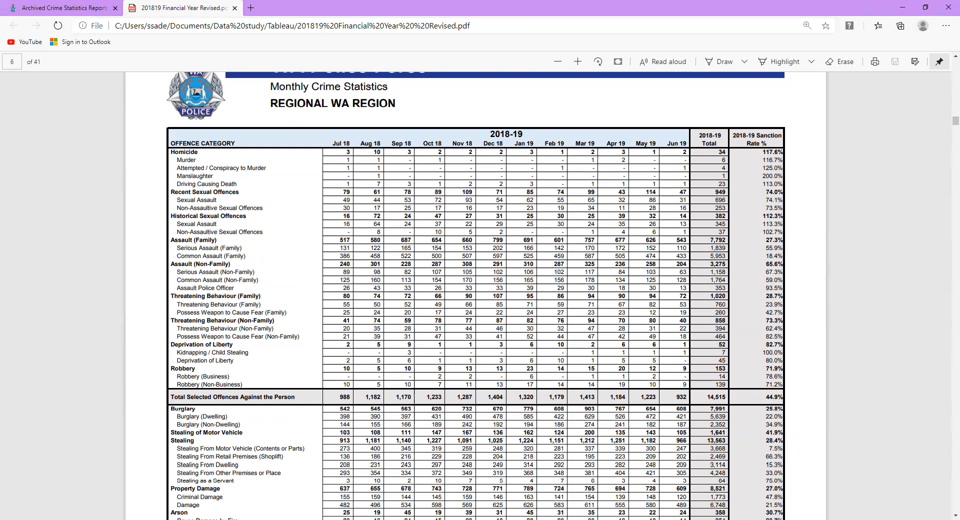
Switch to the 201819 Financial Year Revised workbook in Excel and review the available options for getting data from a file
left_click(496, 519)
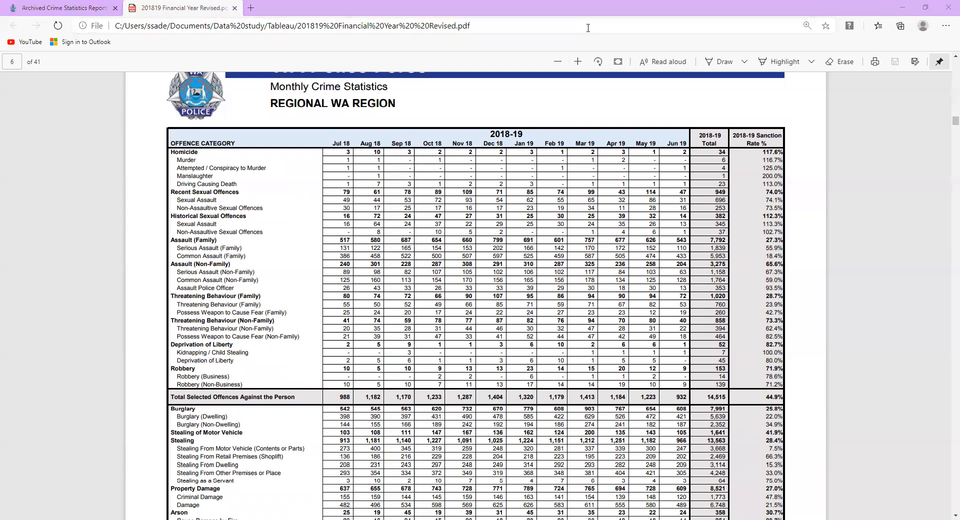
key("alt+Tab")
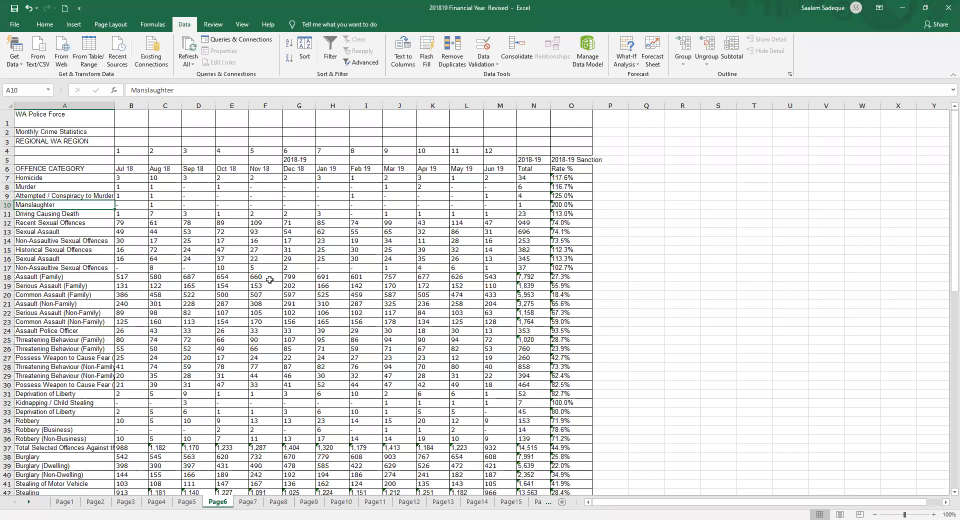
left_click(22, 51)
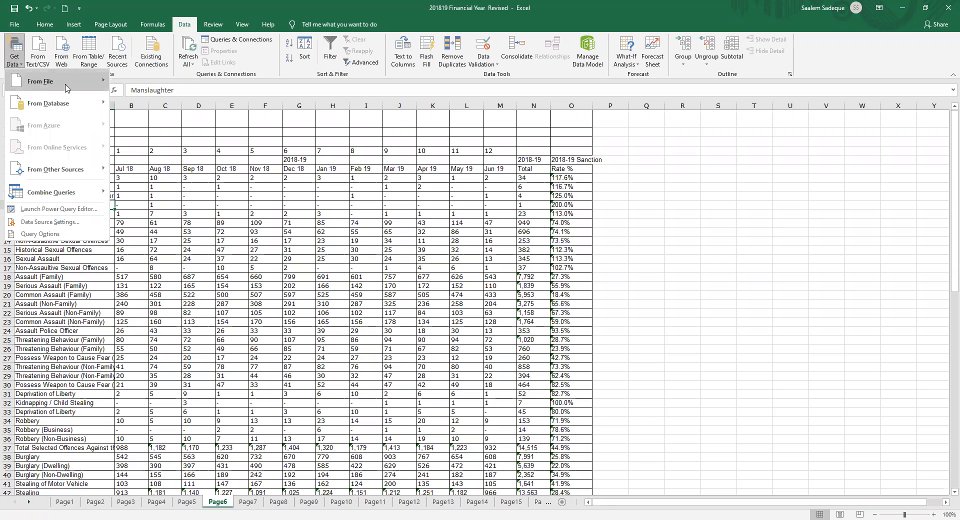
mouse_move(68, 89)
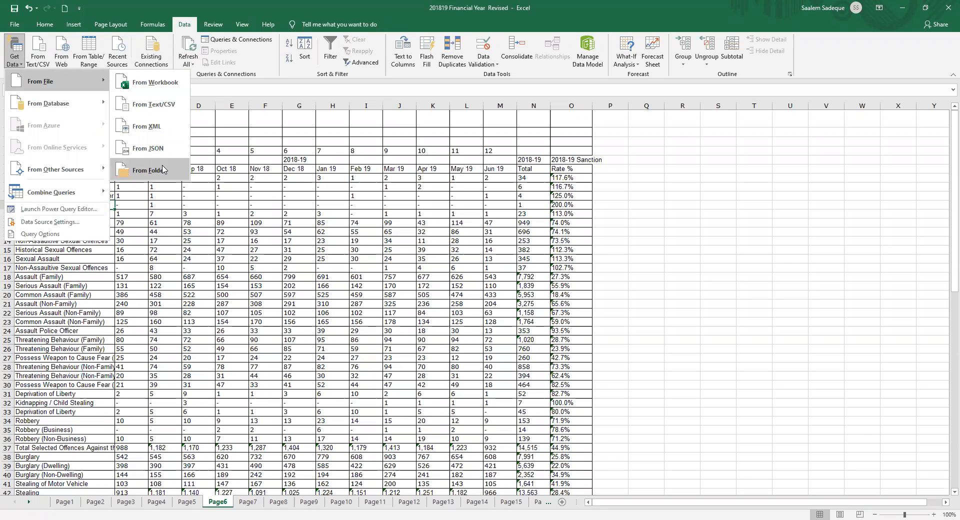
left_click(221, 232)
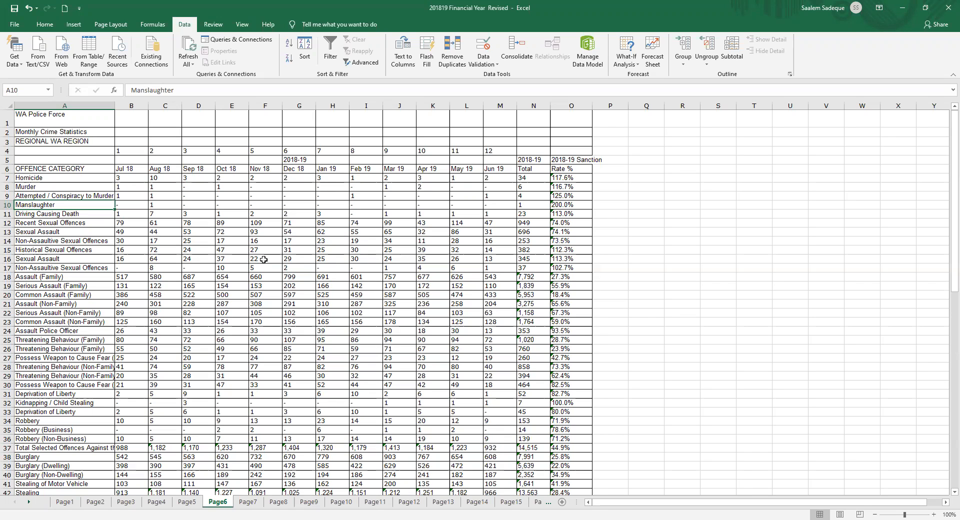
Look through the imported page sheets, including Page8, Page2 and Page3, and open the Metropolitan Region sheet Page4
left_click(61, 502)
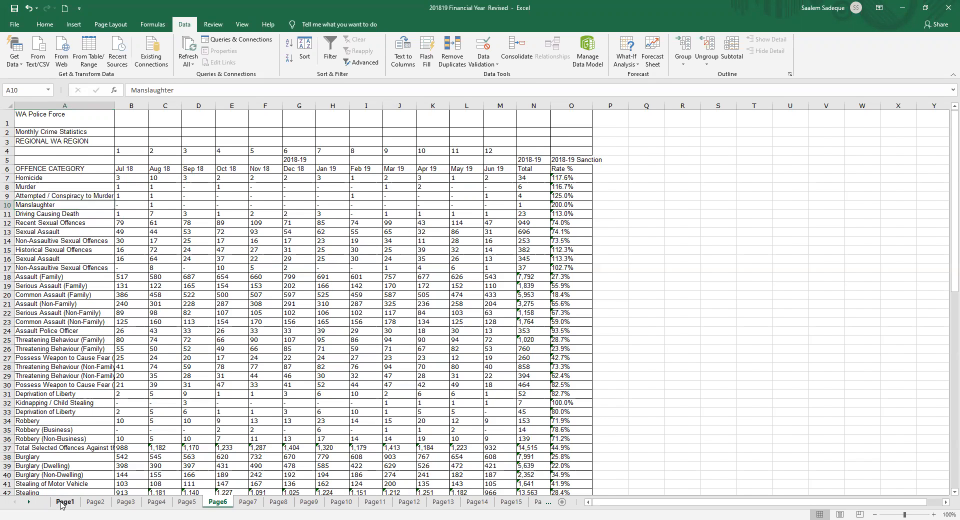
left_click(93, 503)
left_click(126, 503)
left_click(176, 502)
left_click(217, 502)
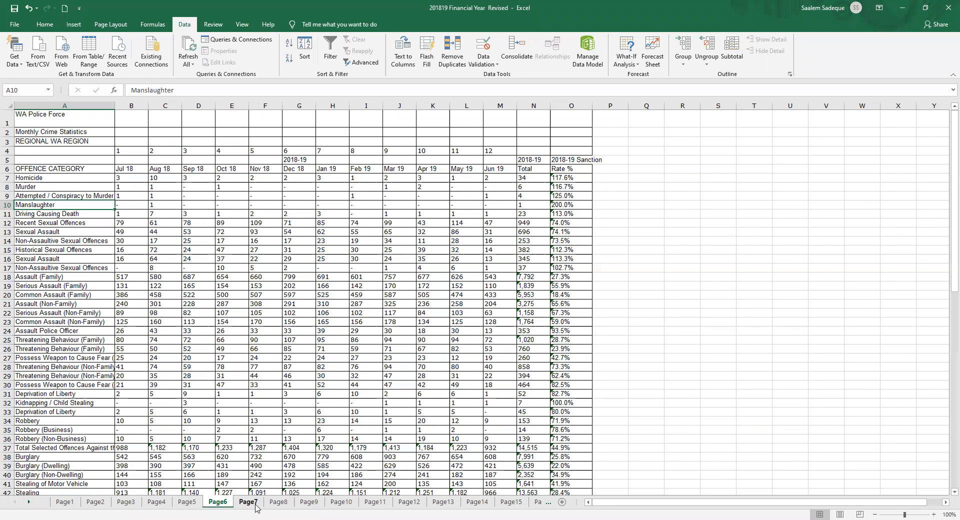
left_click(256, 503)
left_click(274, 503)
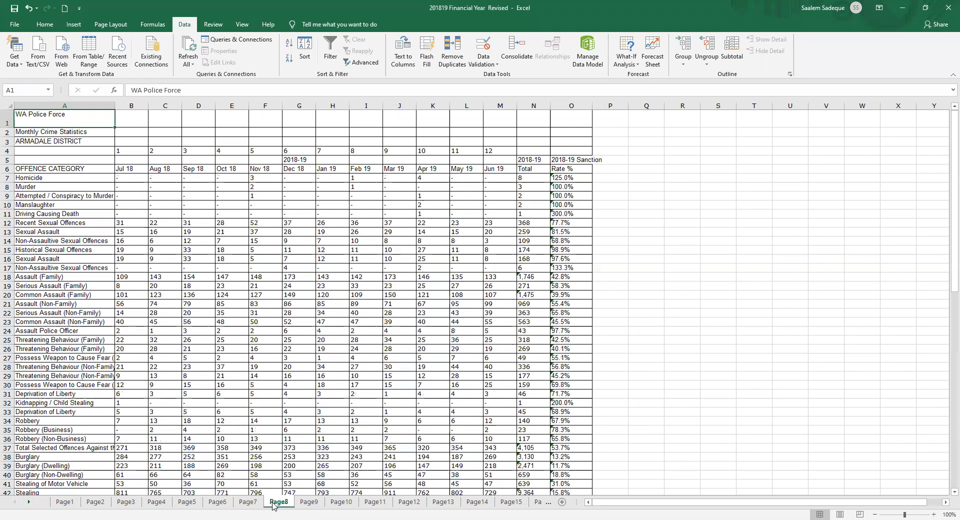
left_click(102, 504)
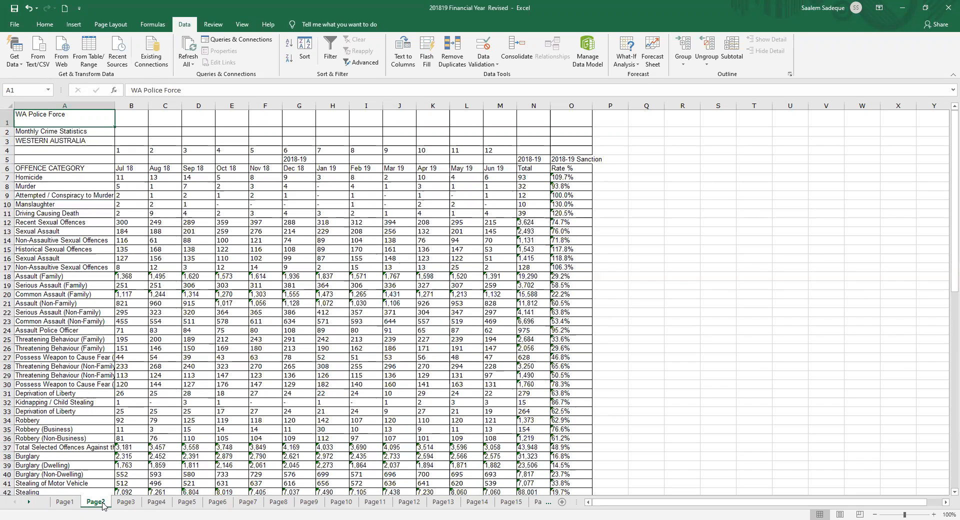
left_click(126, 502)
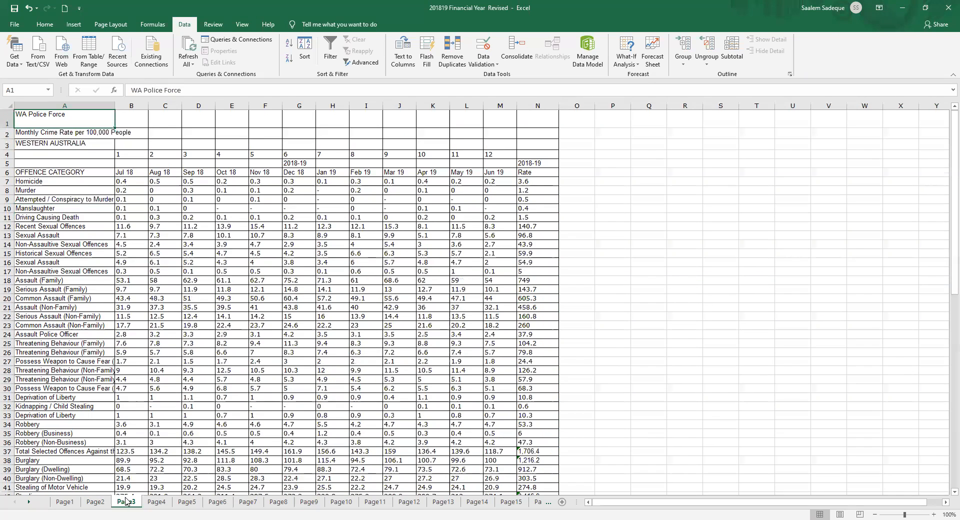
left_click(155, 504)
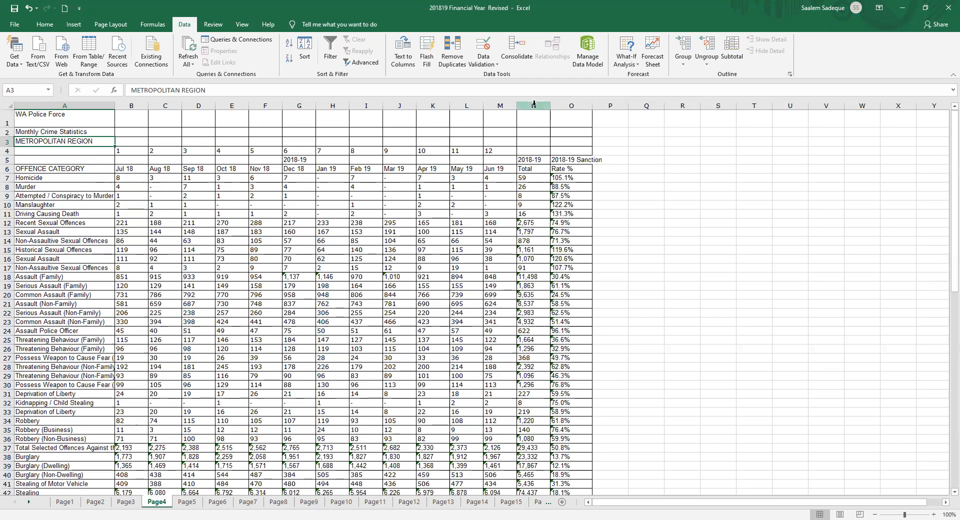
Inspect the Homicide and Recent Sexual Offences categories and the subcategories listed below them on the Page4 sheet
left_click(23, 178)
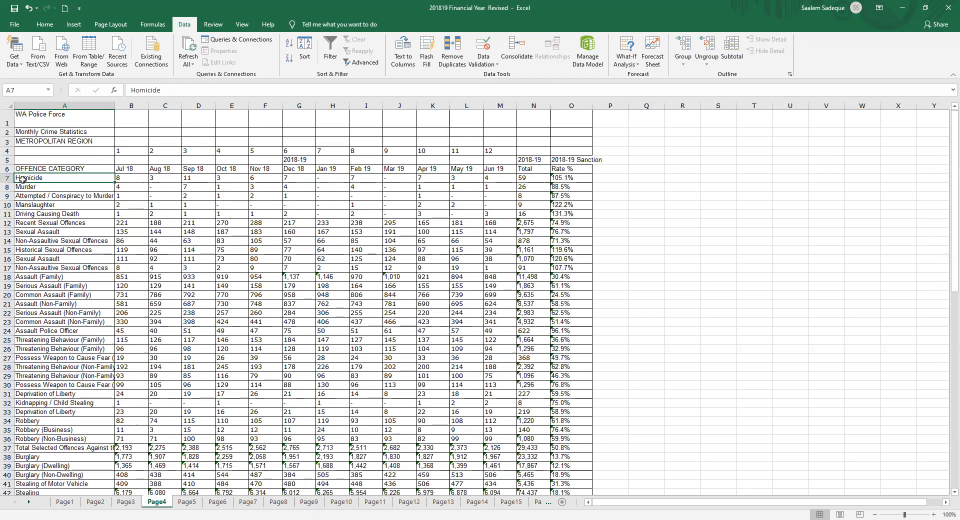
left_click_drag(22, 187, 21, 210)
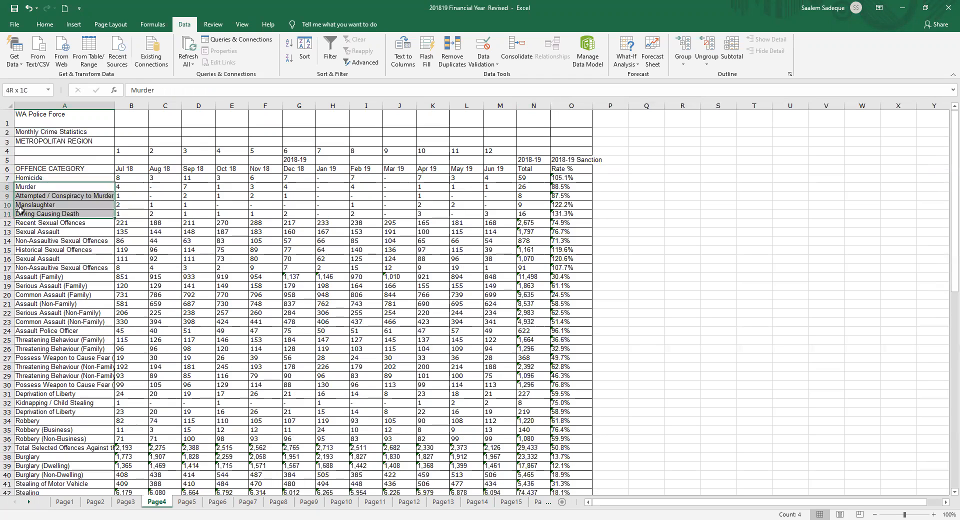
left_click(24, 179)
left_click(25, 187)
left_click_drag(25, 186, 31, 242)
left_click(27, 222)
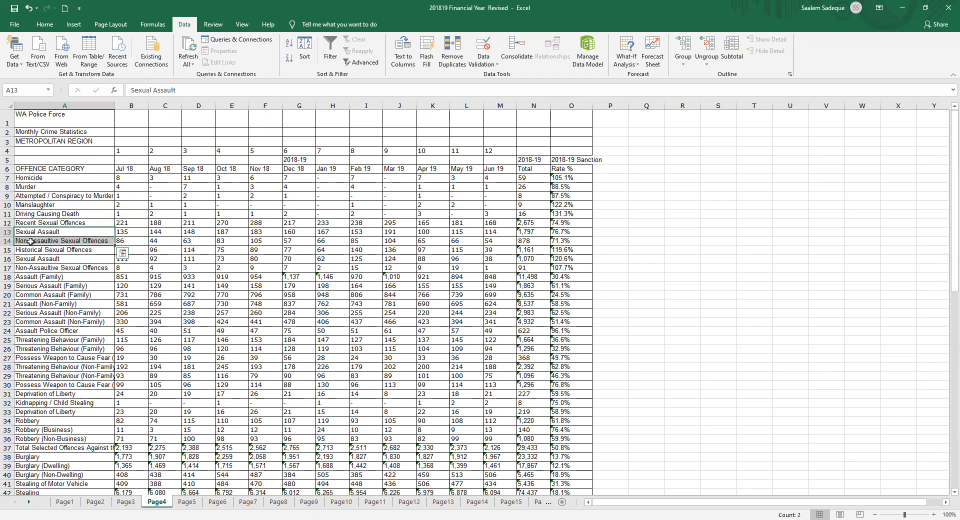
left_click(31, 224)
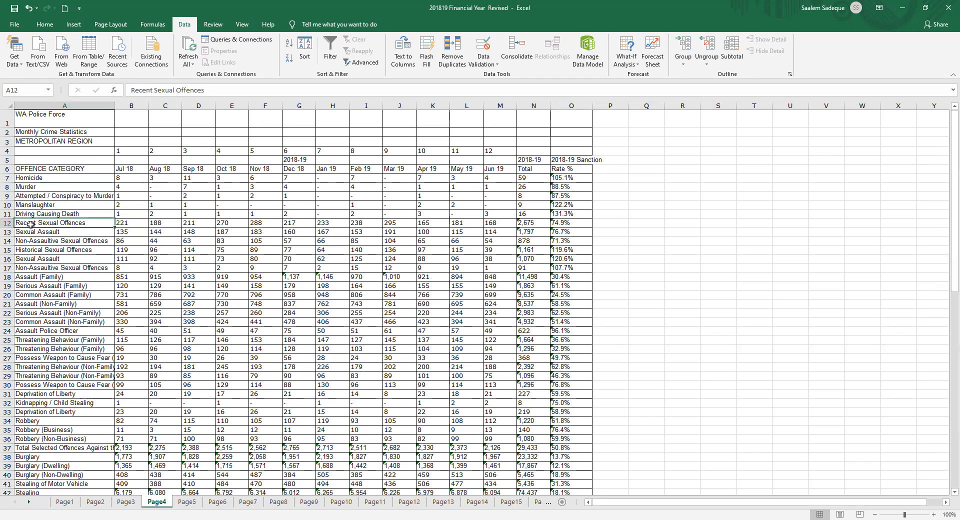
Highlight the non-data parts of the Page4 sheet: the Total and Sanction Rate columns, the heading rows and the explanatory notes
left_click_drag(535, 105, 564, 102)
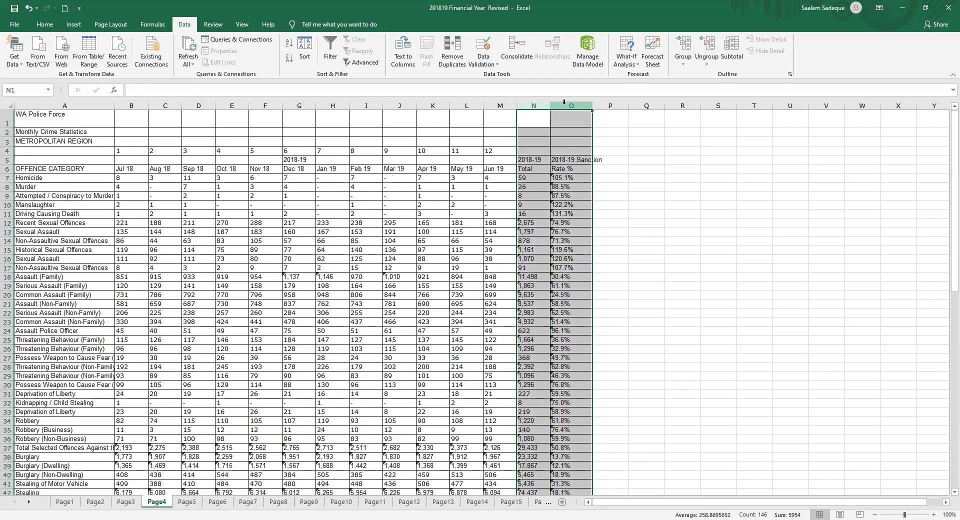
left_click_drag(35, 118, 439, 156)
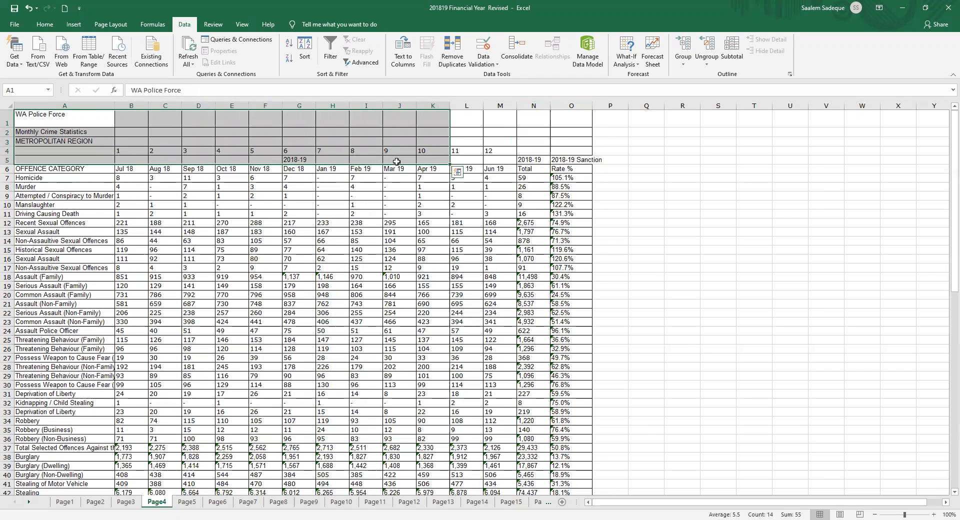
scroll(229, 236, "down", 3)
scroll(229, 236, "down", 16)
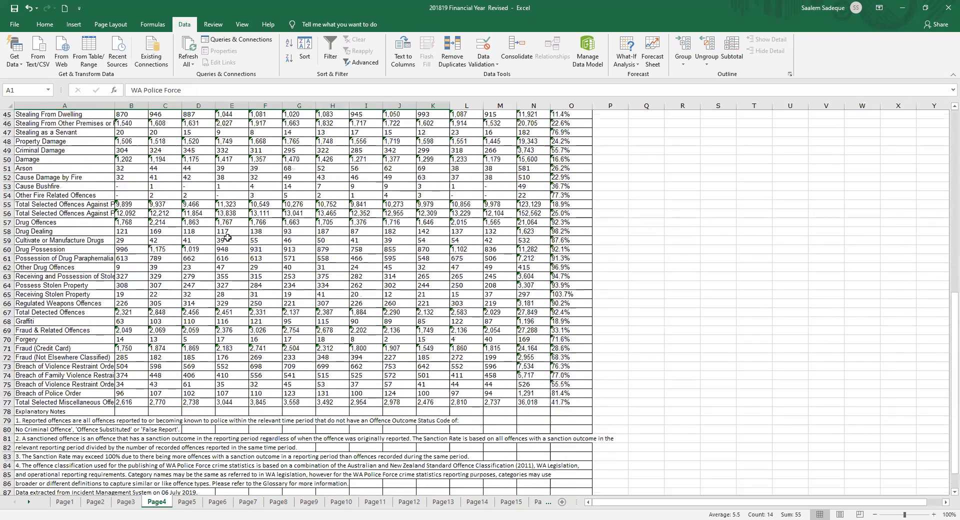
left_click_drag(32, 304, 27, 391)
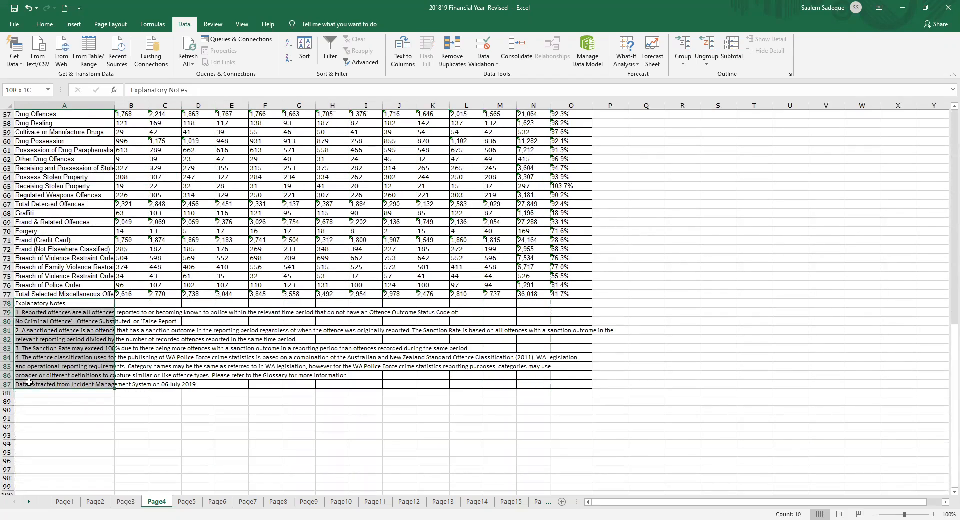
left_click(136, 383)
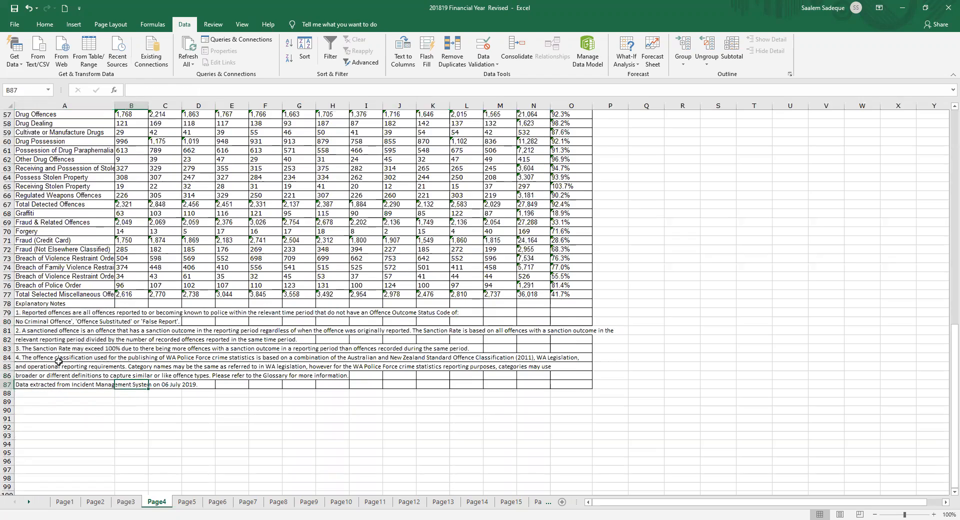
Return to the top of the Metropolitan Region sheet and check the region heading in A3 of the Page6 sheet
scroll(56, 350, "up", 17)
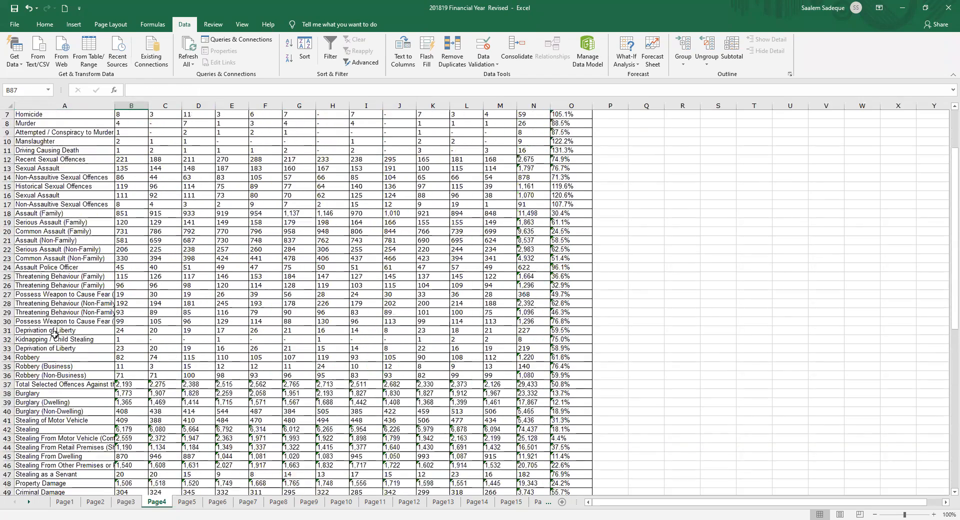
scroll(55, 334, "up", 2)
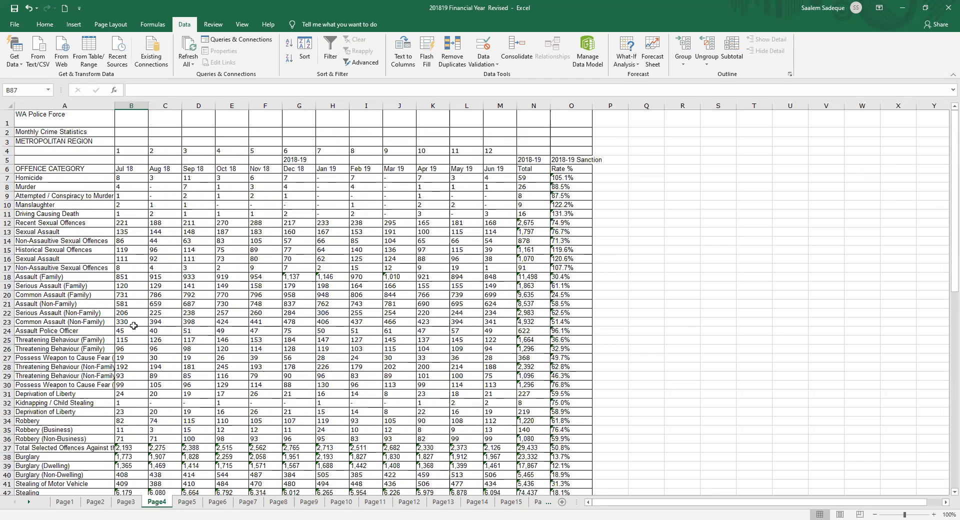
left_click(217, 502)
left_click(53, 143)
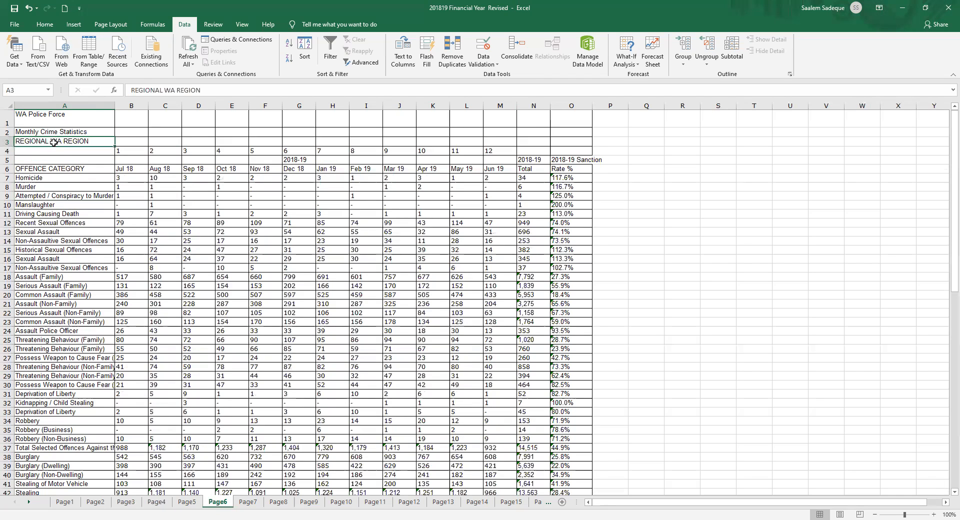
Switch to the WA Metropolitan Regional crime stat 201819 workbook and inspect the sub-category and category columns for the Homicide rows
left_click(328, 519)
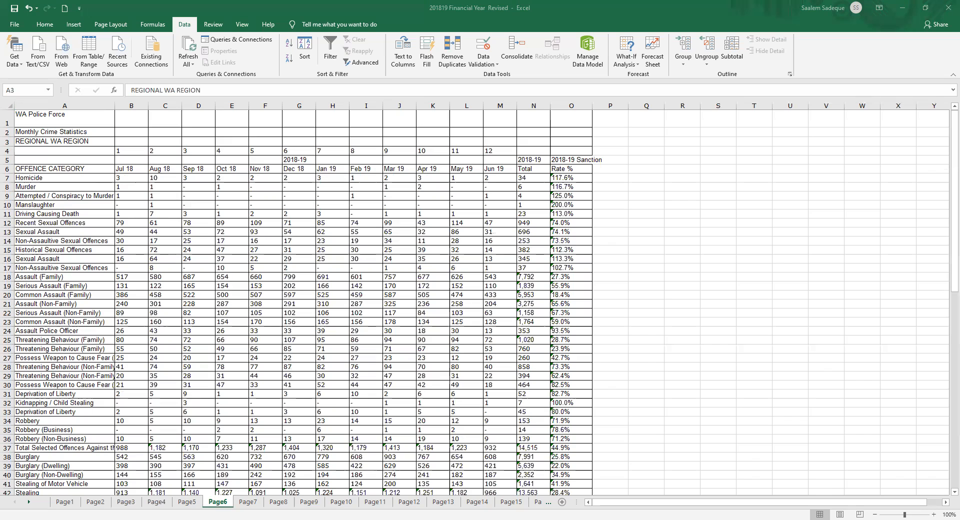
key("alt+Tab")
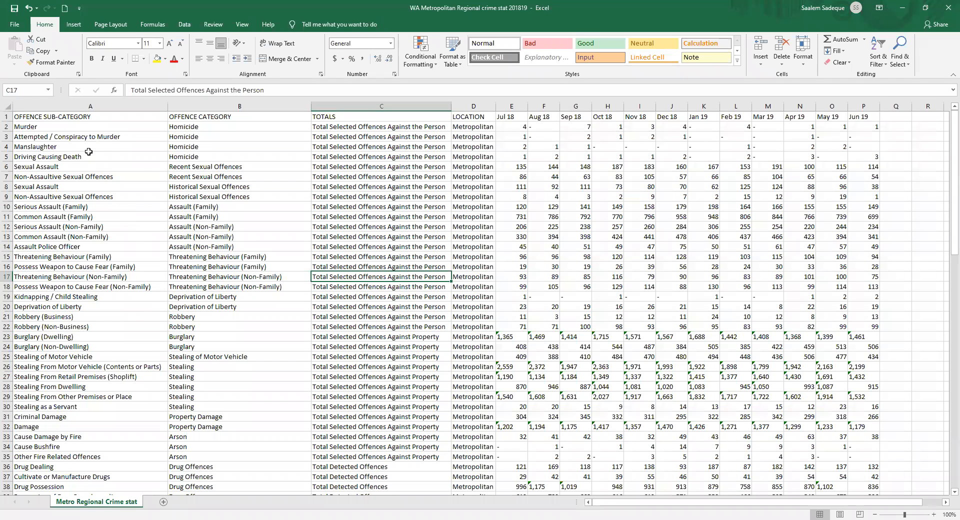
left_click(65, 116)
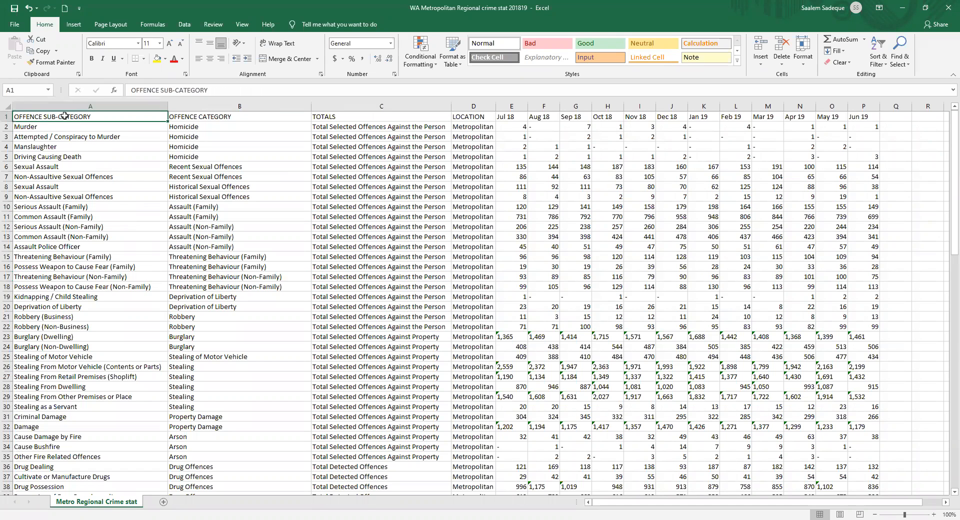
left_click(193, 118)
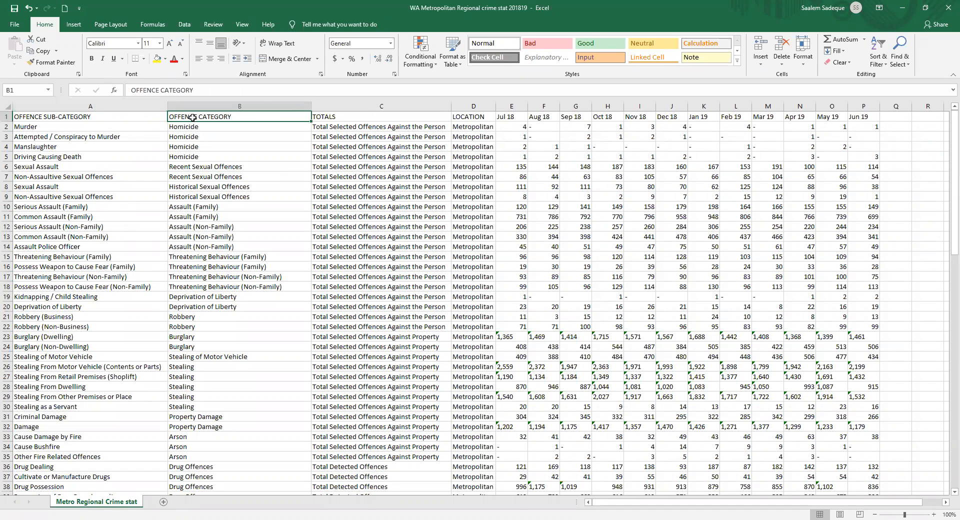
left_click_drag(83, 128, 80, 155)
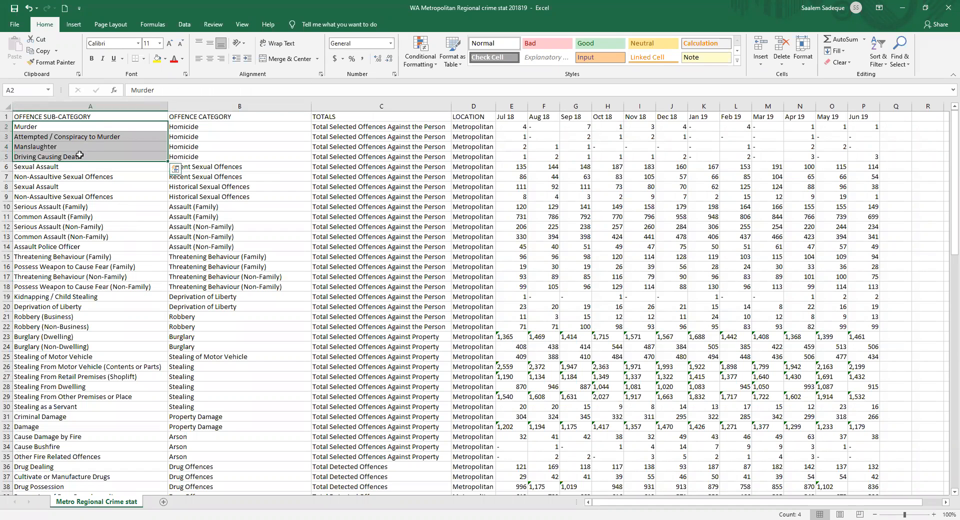
left_click_drag(183, 128, 181, 157)
left_click_drag(195, 125, 195, 157)
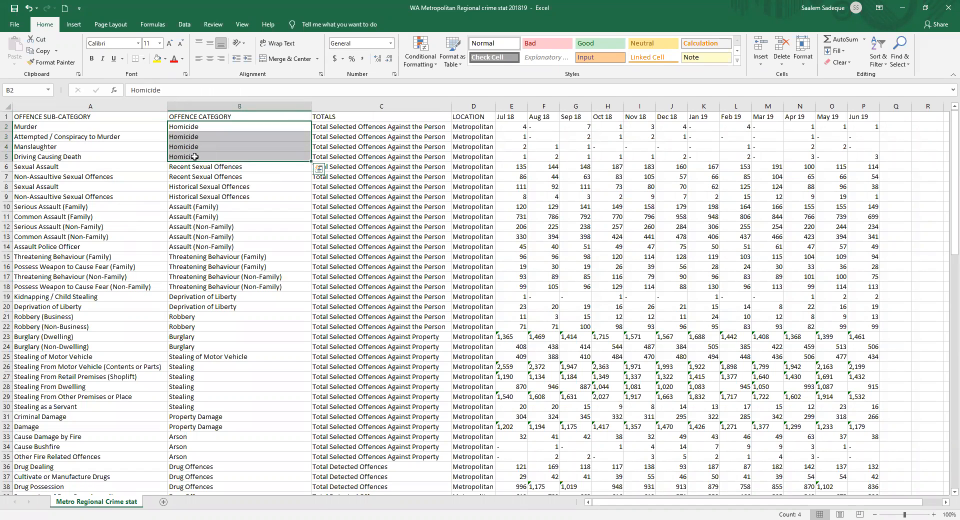
Examine the TOTALS column, the Regional rows of the LOCATION column and the month headings starting at Jul 18
left_click_drag(332, 127, 332, 328)
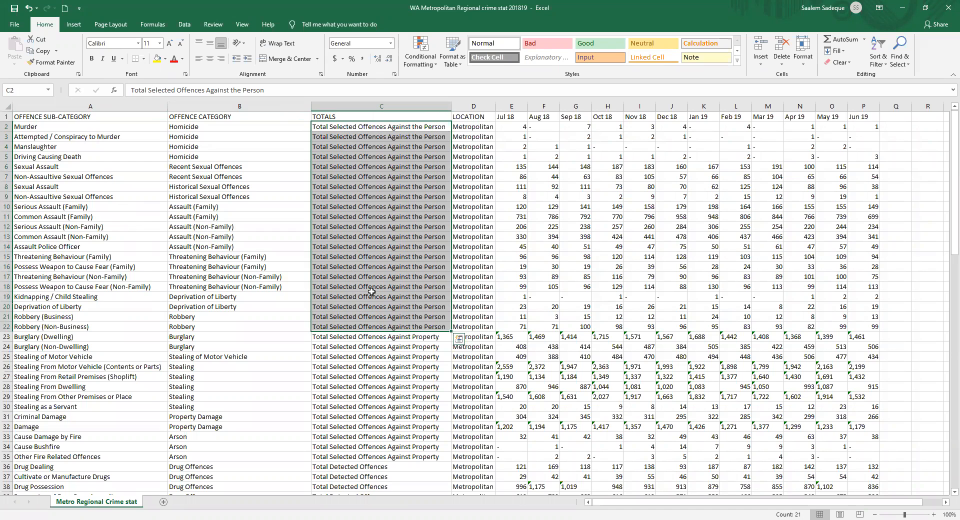
left_click(364, 119)
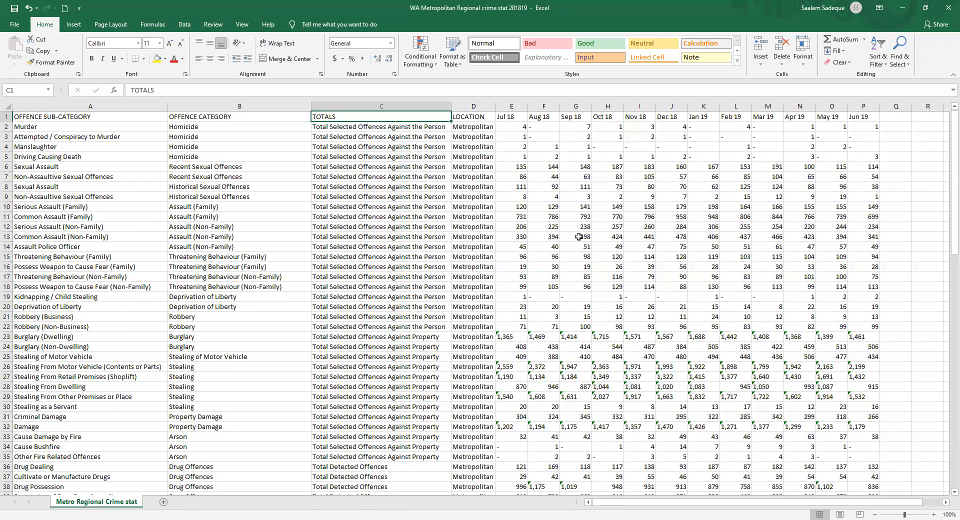
scroll(477, 308, "down", 9)
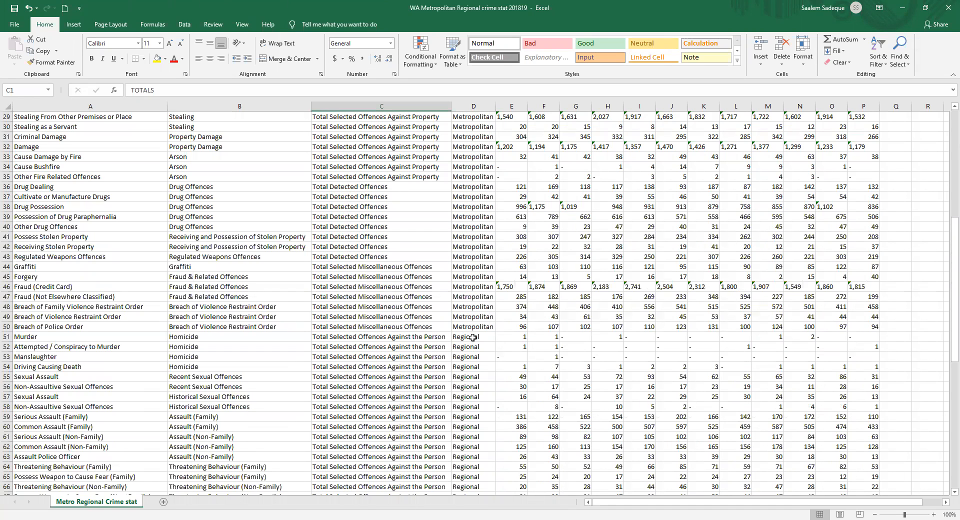
left_click(473, 338)
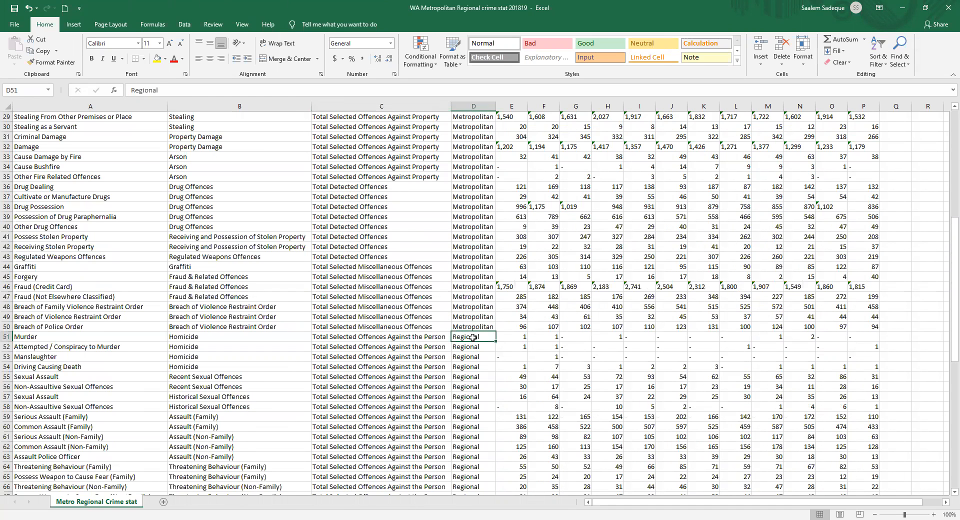
scroll(473, 338, "down", 9)
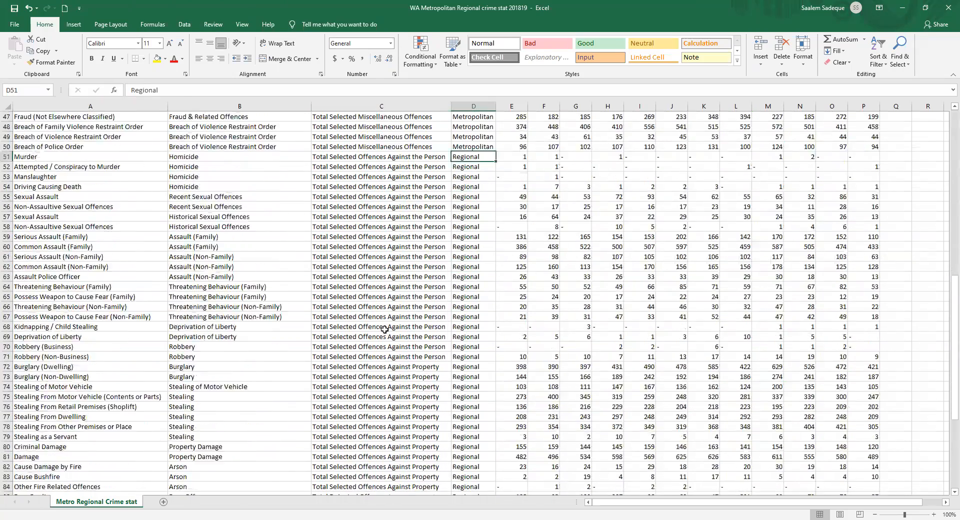
scroll(384, 328, "down", 4)
scroll(385, 329, "up", 7)
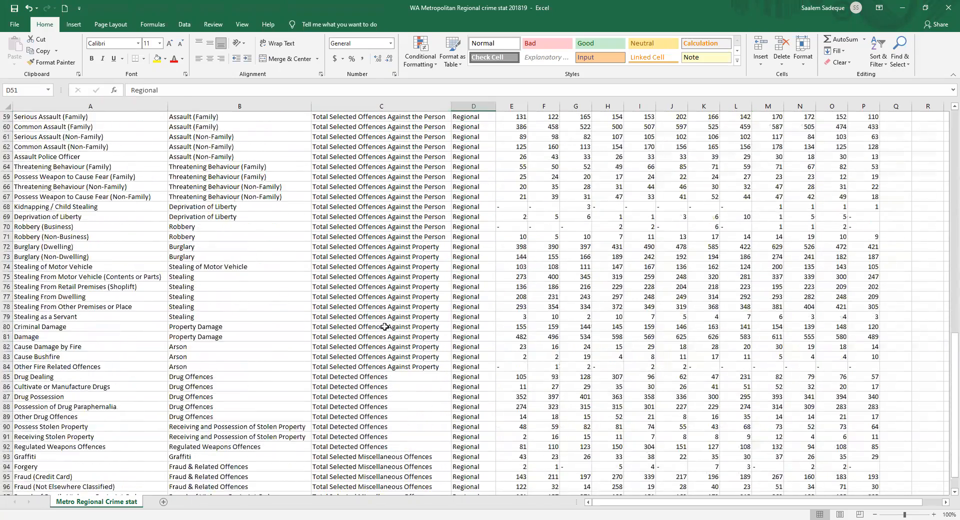
scroll(385, 326, "up", 16)
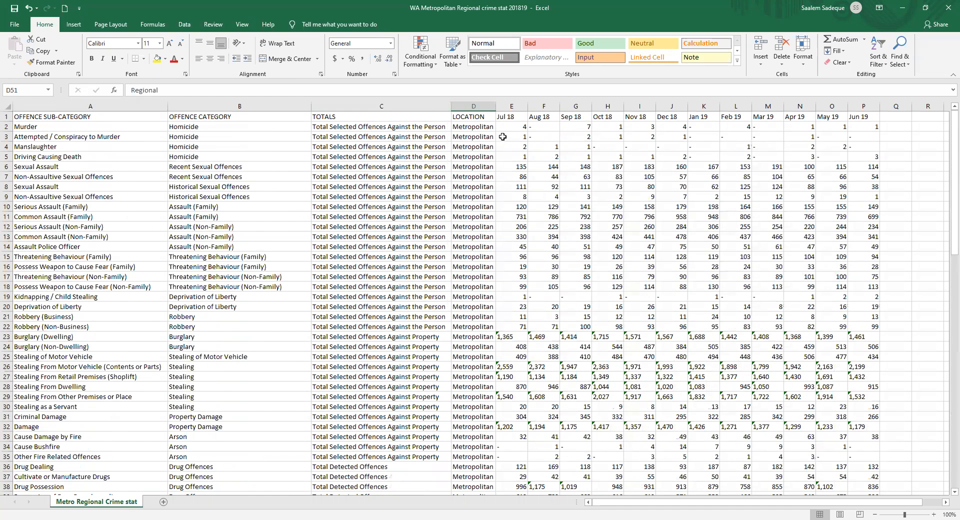
left_click(507, 119)
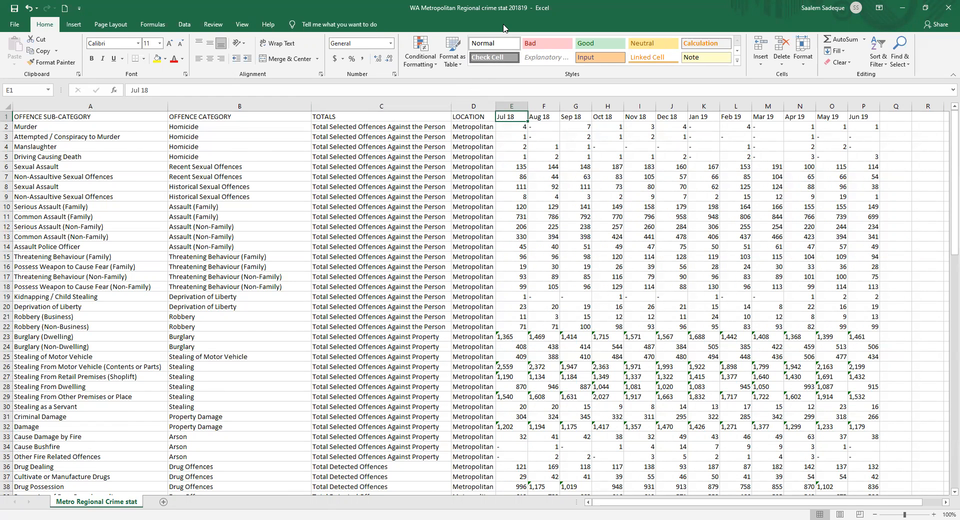
Switch to Tableau and connect to the Excel workbook WA Metropolitan Regional crime stat 201819
key("alt+Tab")
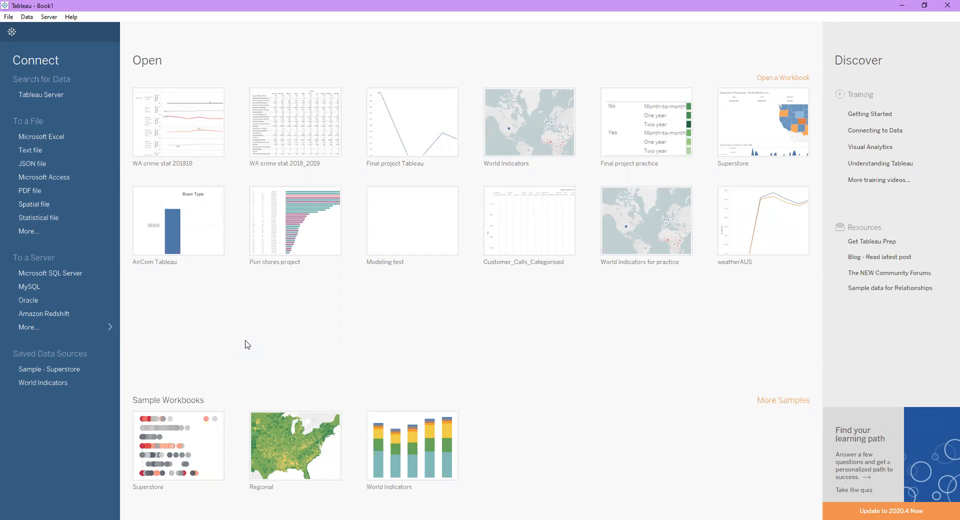
left_click(80, 139)
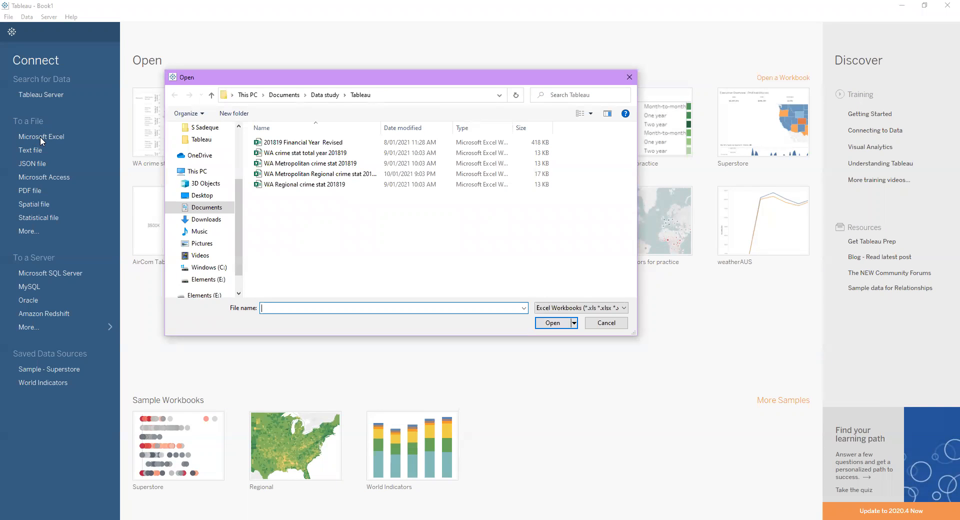
left_click(307, 176)
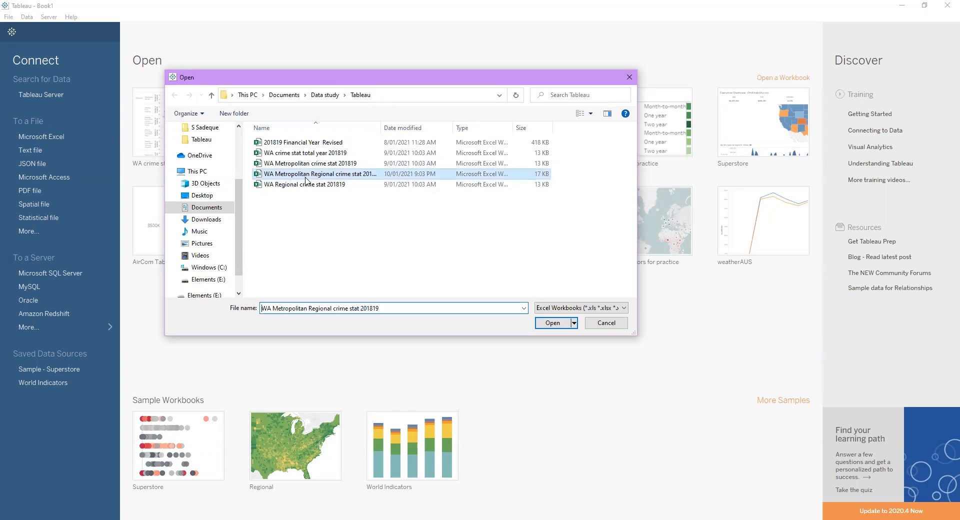
left_click(551, 324)
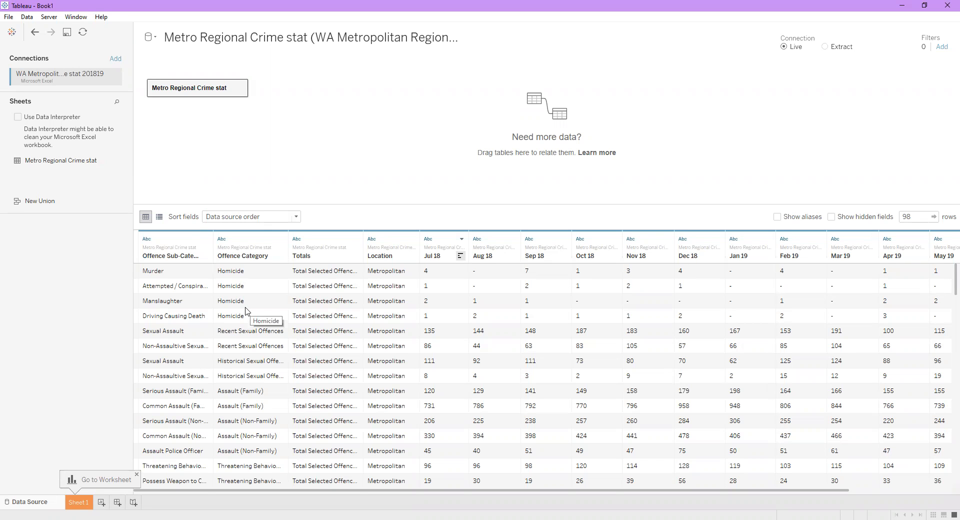
Pivot the month columns from Jul 18 through Jun 19 of the Metro Regional Crime stat table
left_click(442, 246)
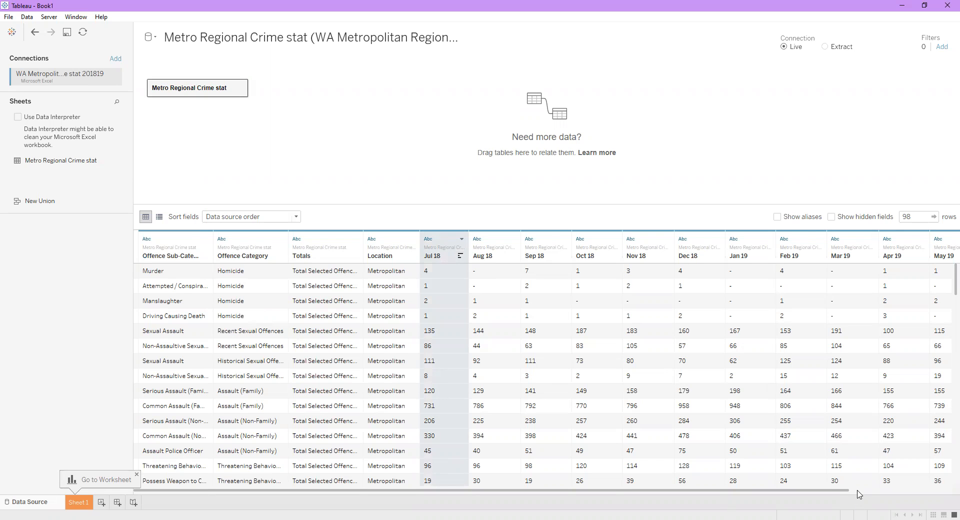
left_click(872, 495)
left_click(915, 495)
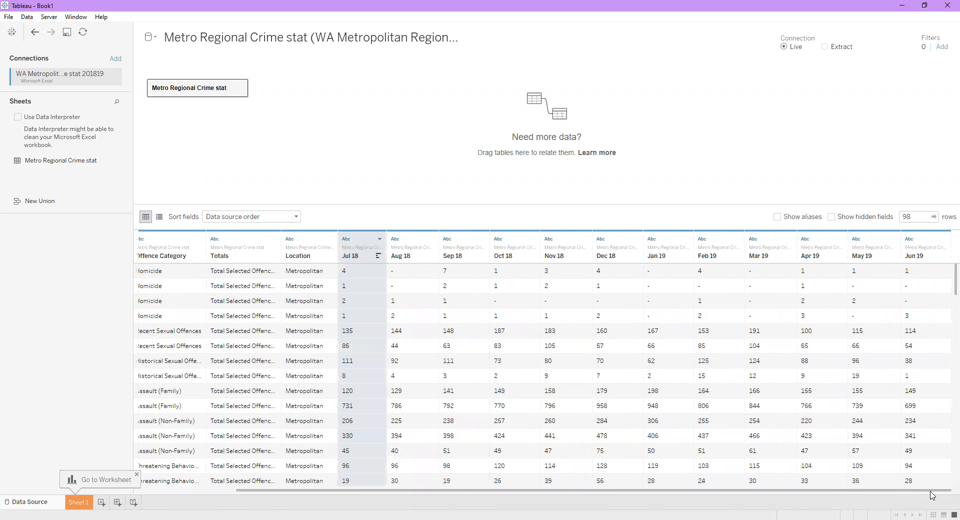
left_click(930, 242, "shift")
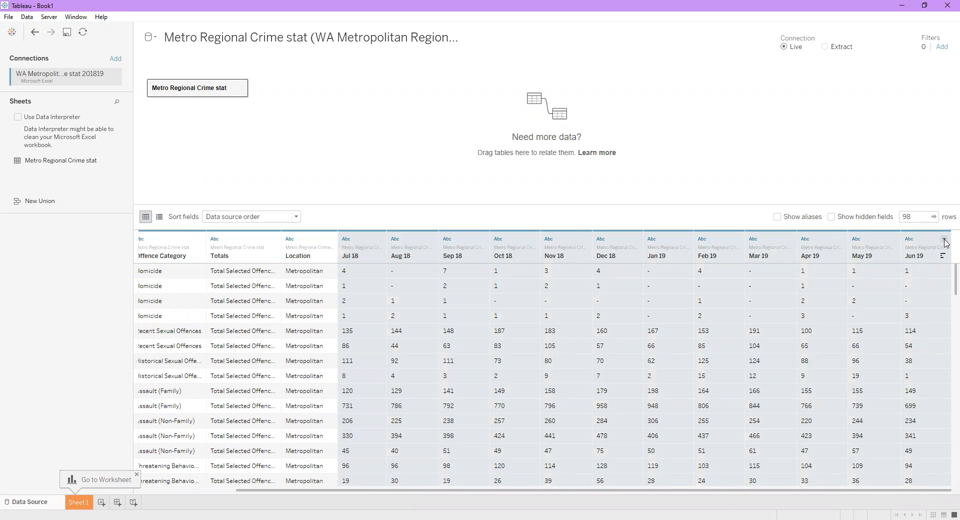
left_click(944, 242)
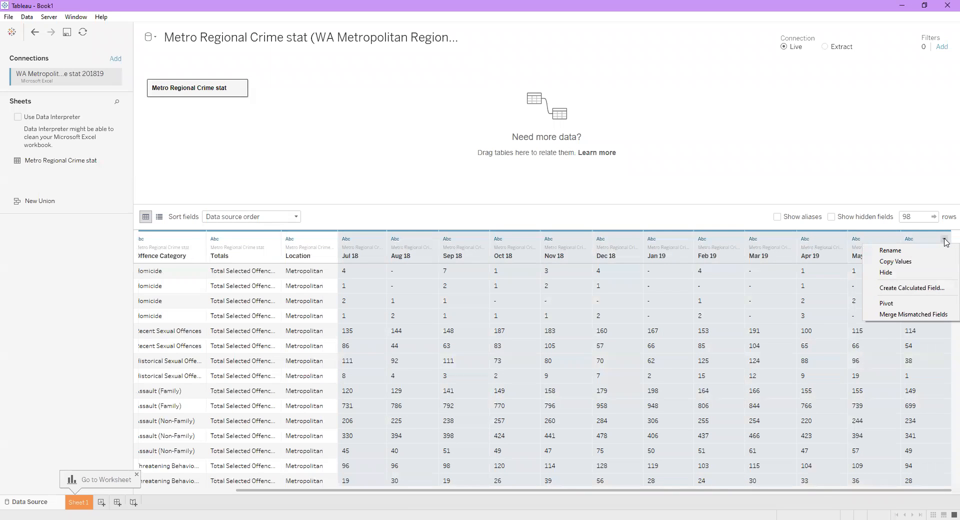
left_click(911, 302)
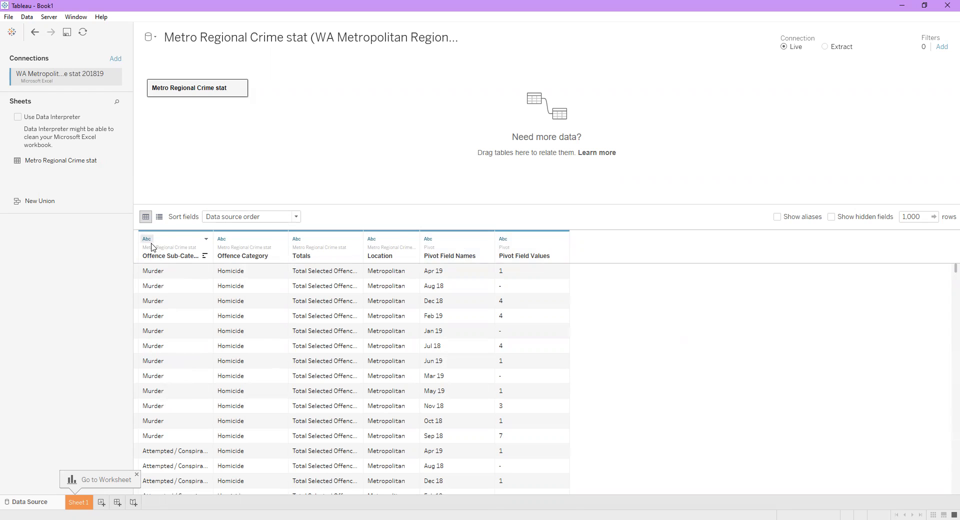
View the field options and available data types of the Offence Sub-Category column without changing them
left_click(206, 241)
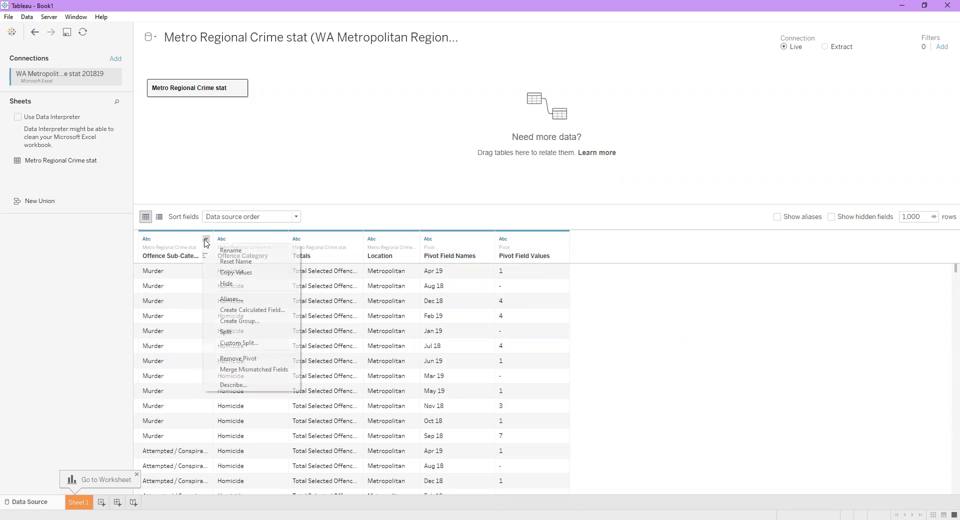
left_click(150, 240)
left_click(151, 240)
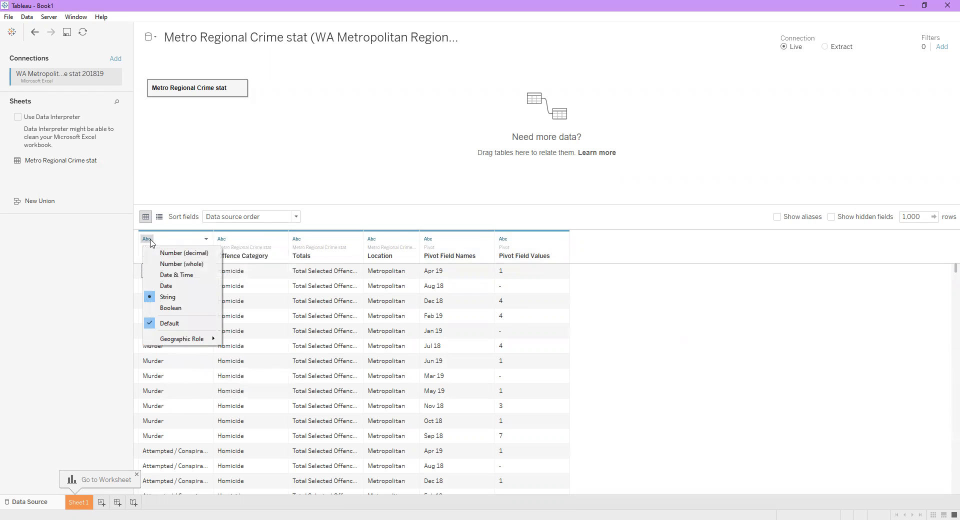
left_click(108, 303)
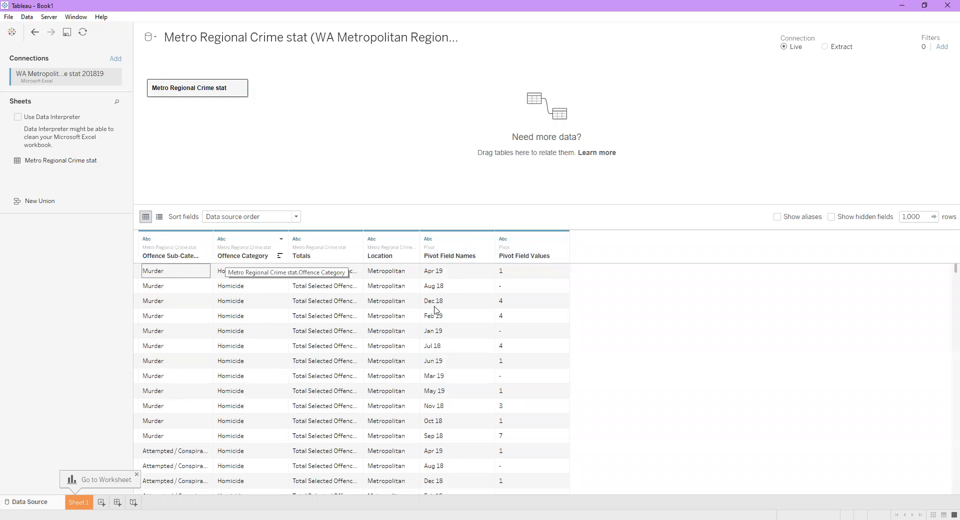
Rename the Pivot Field Names column to Month
left_click(448, 259)
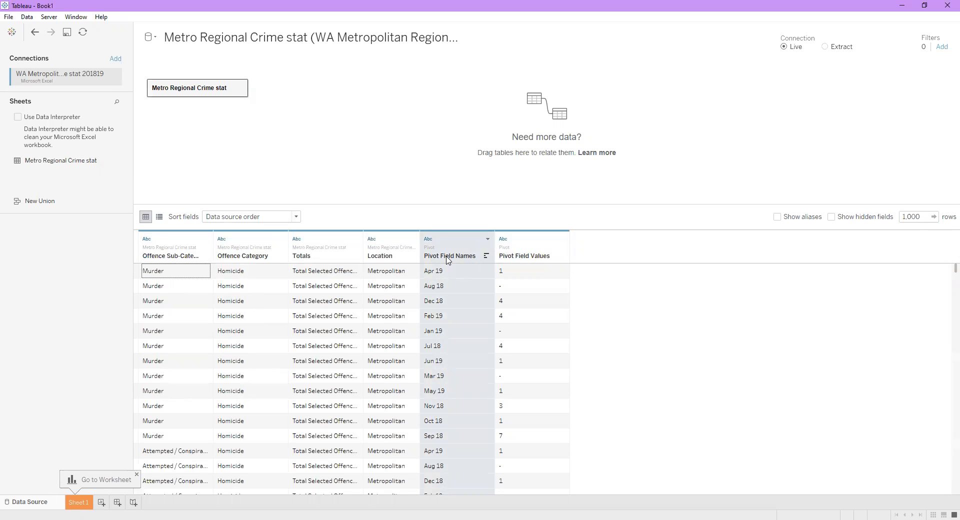
double_click(447, 257)
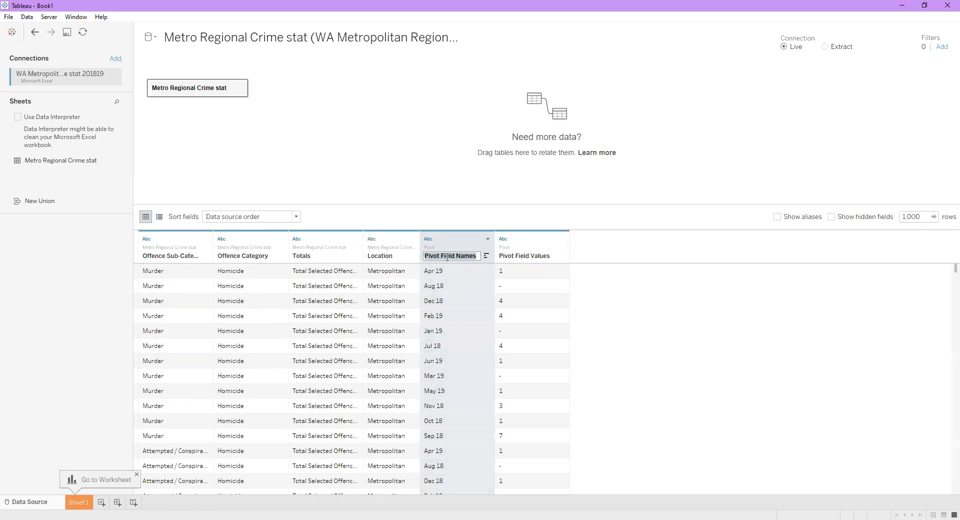
type("Month")
key("Return")
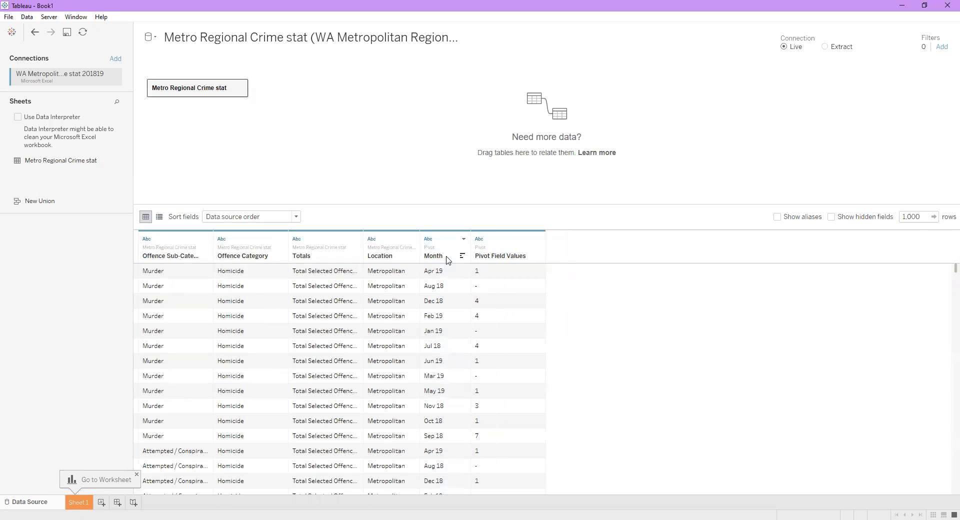
Rename the Pivot Field Values column to Number of incidents
double_click(511, 257)
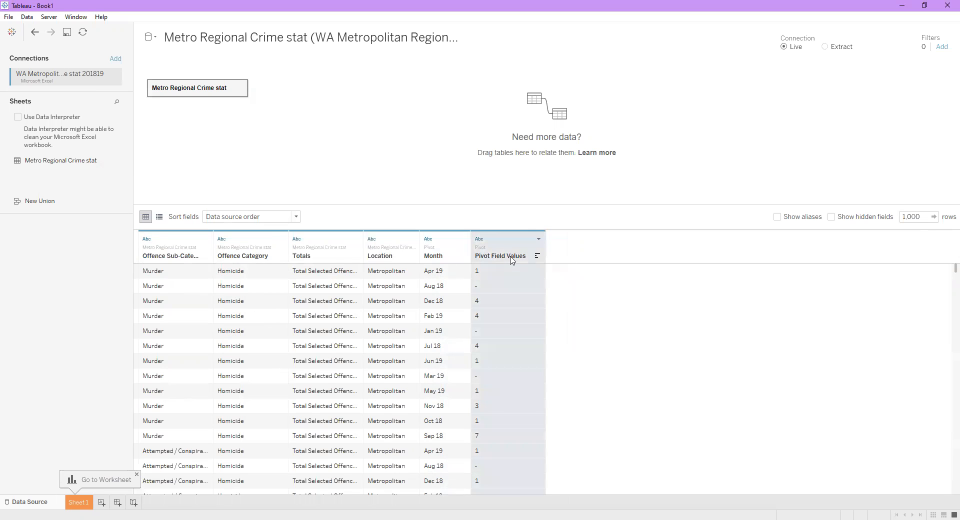
type("N")
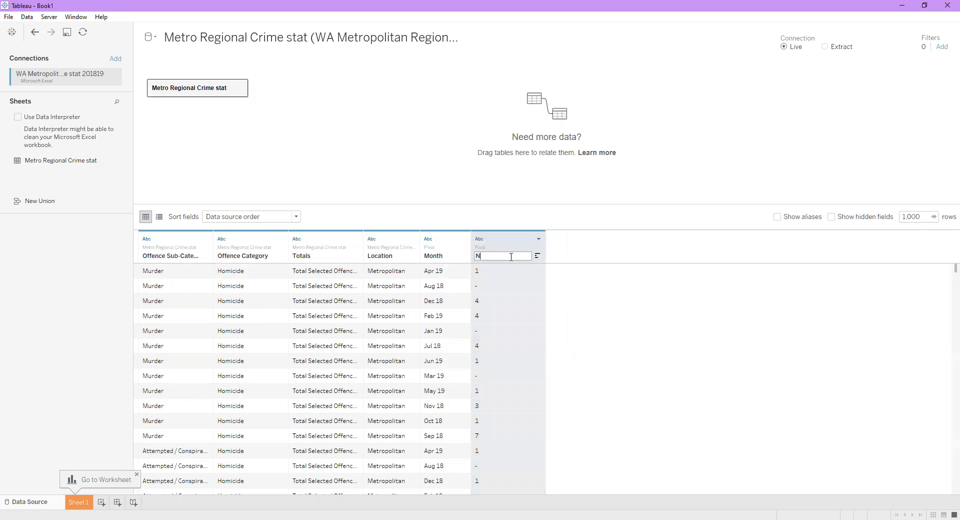
type("umber of incidebnt")
key("BackSpace")
key("BackSpace")
key("BackSpace")
type("nts")
key("Return")
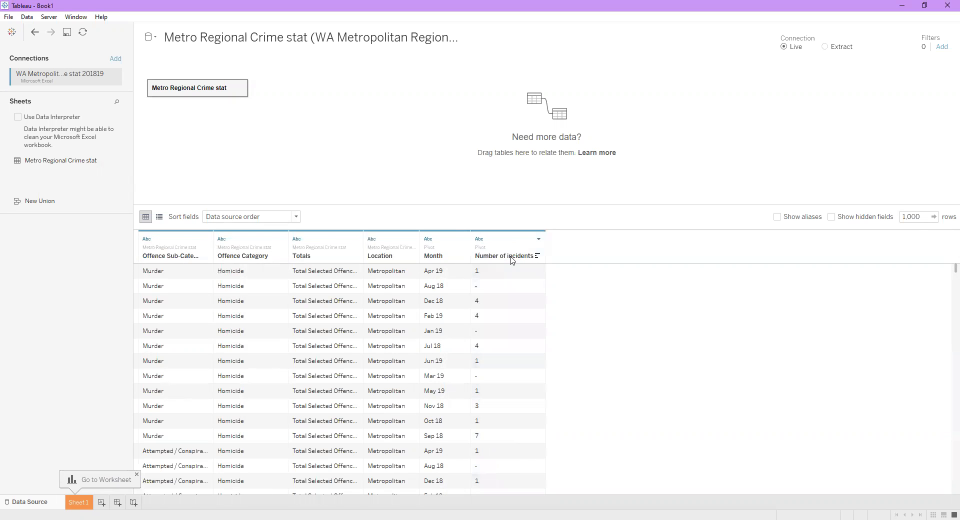
Set the data type of the Month column to Date and of Number of incidents to Number (whole)
left_click(428, 239)
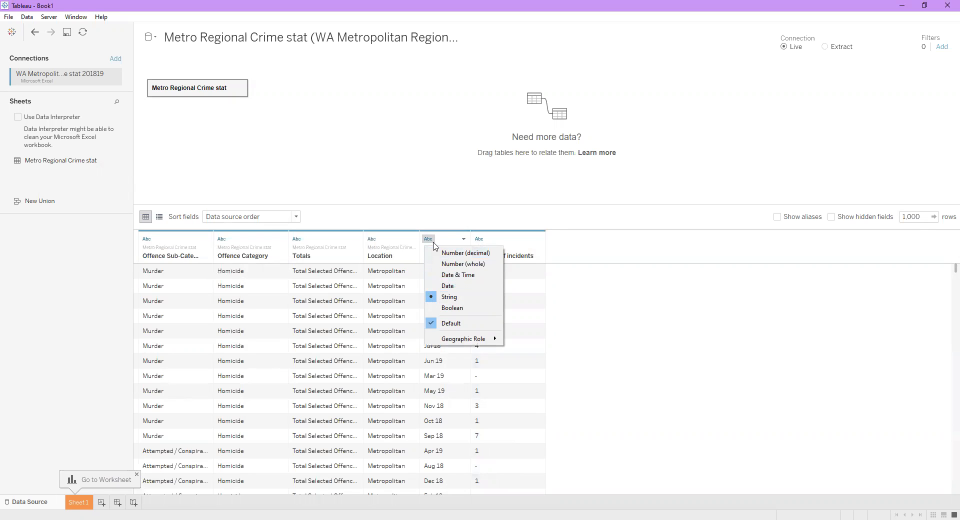
left_click(447, 286)
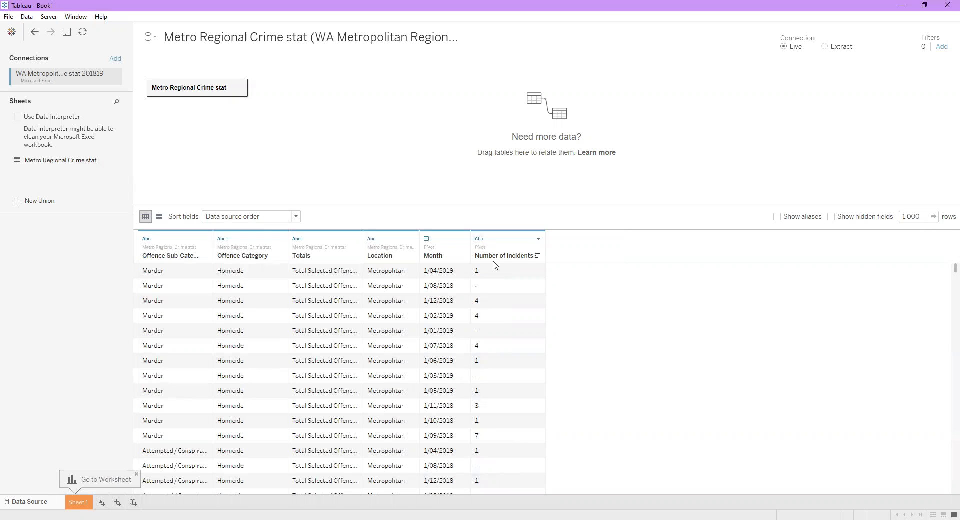
left_click(480, 239)
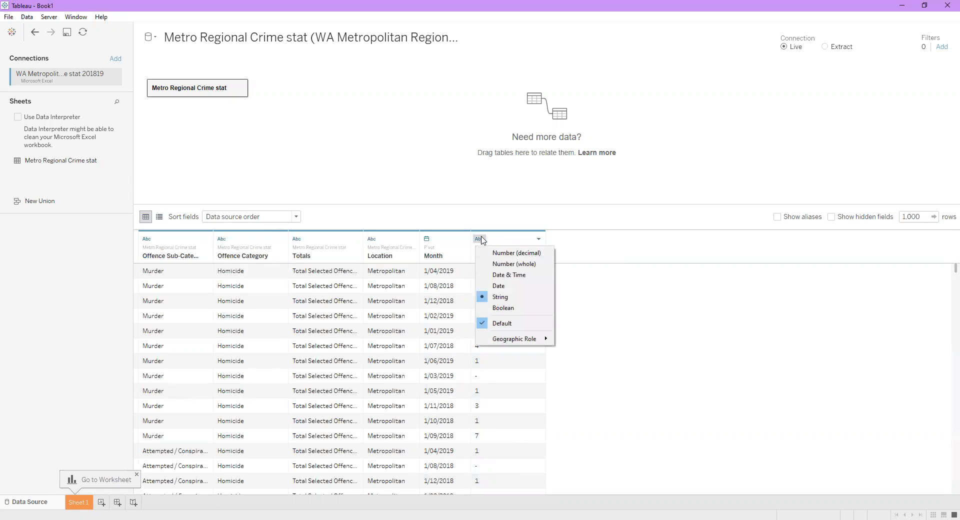
left_click(493, 269)
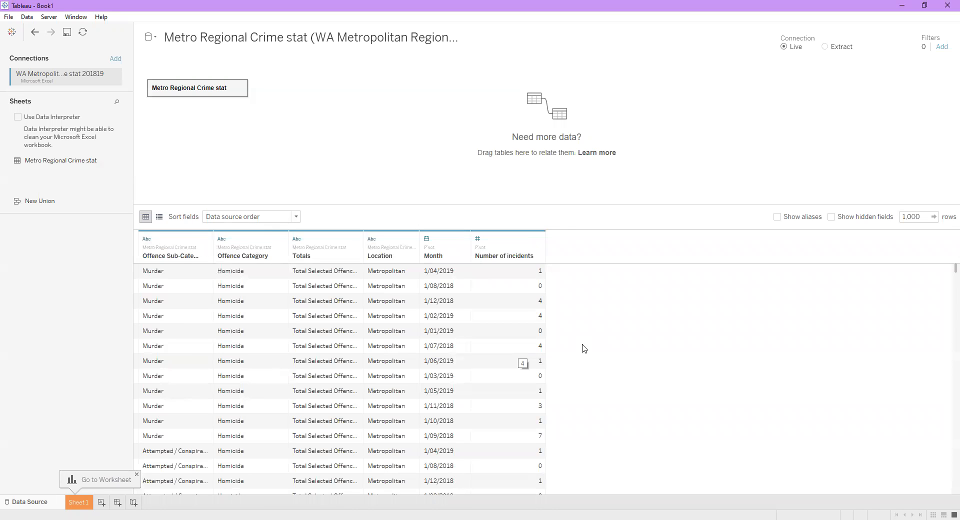
left_click(478, 240)
left_click(644, 331)
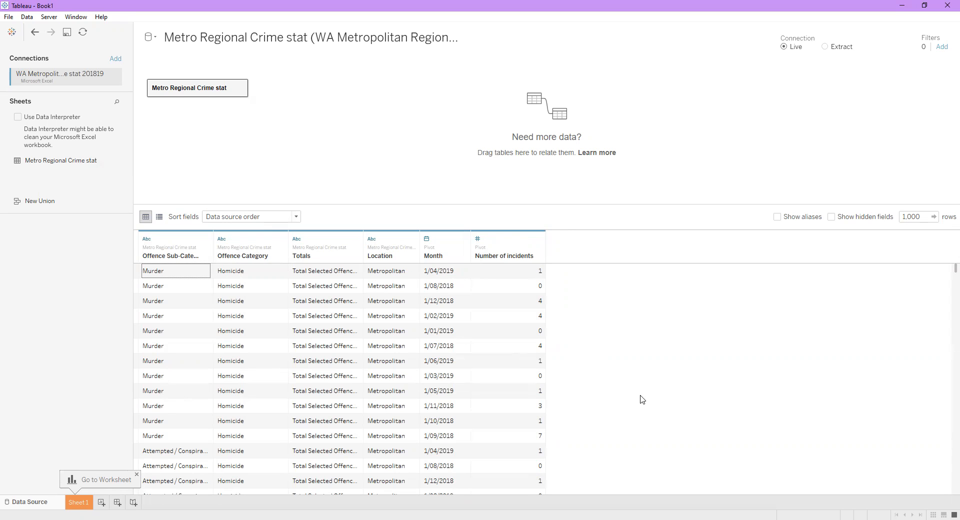
On Sheet 1, convert Number of incidents to a measure and lay out Offence Category as the view's rows
left_click(79, 503)
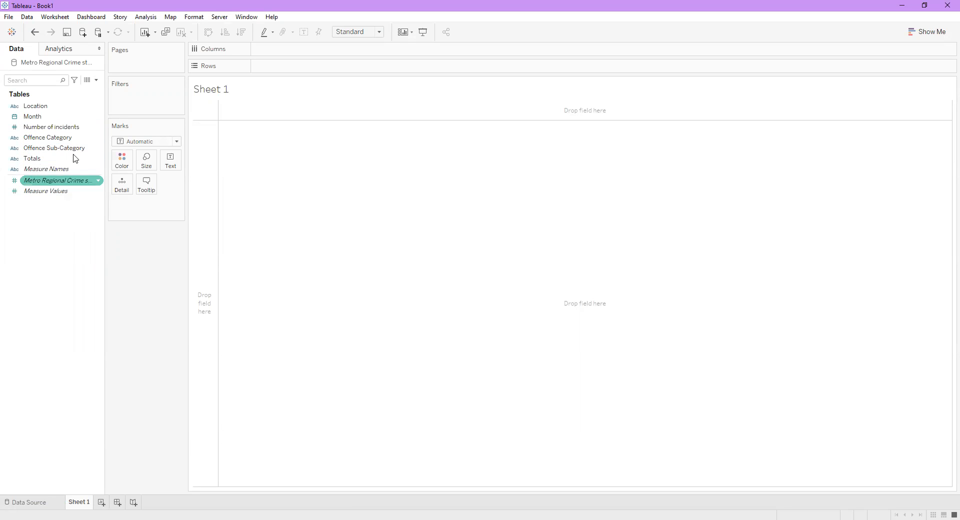
left_click(100, 131)
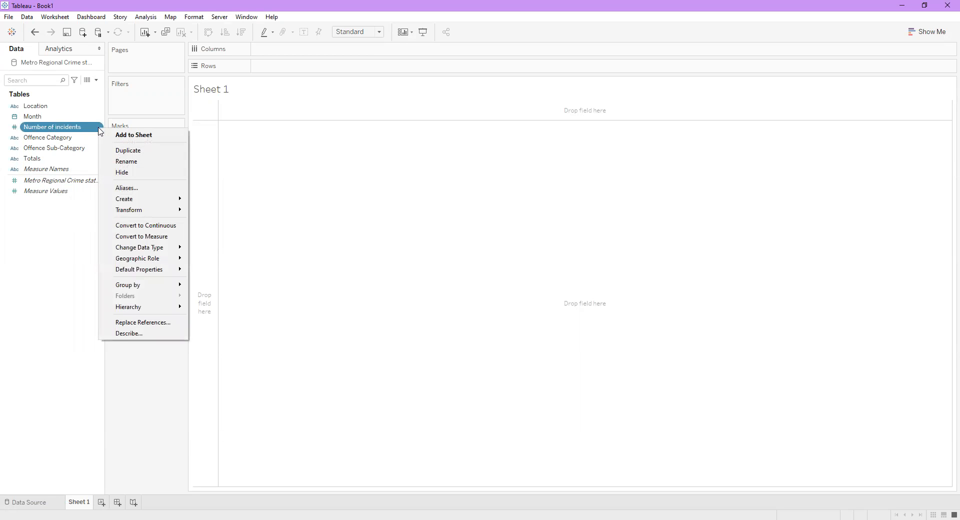
left_click(120, 237)
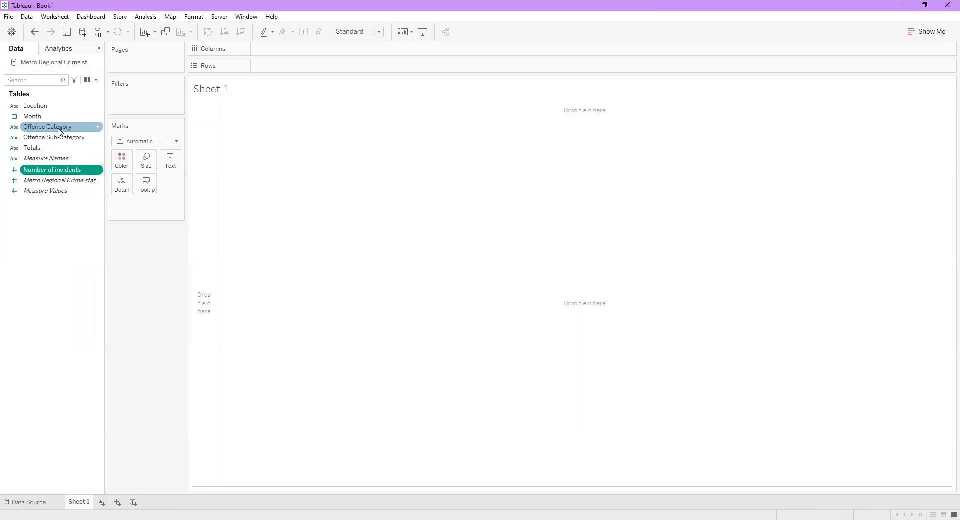
left_click_drag(59, 131, 303, 75)
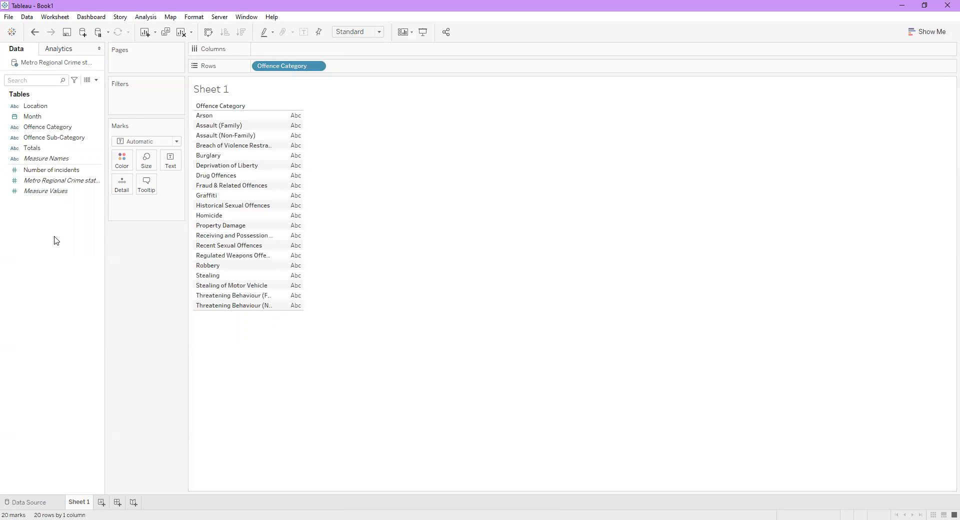
Show the sum of Number of incidents as text for each offence category in the table
left_click_drag(64, 176, 282, 154)
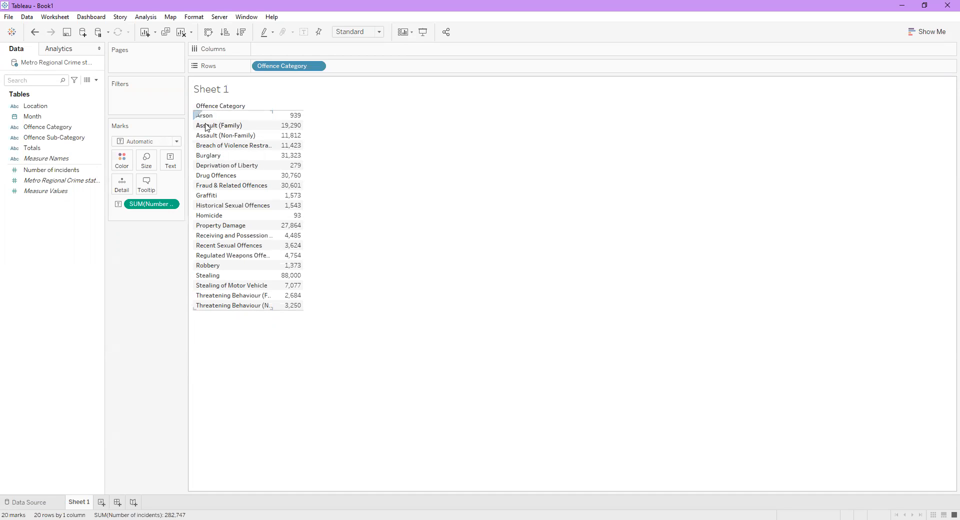
mouse_move(289, 118)
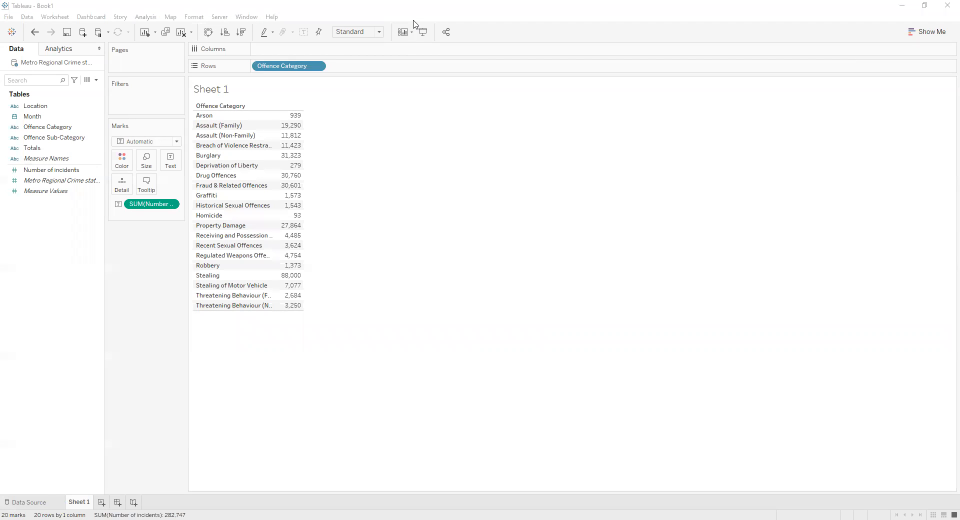
Compare the offence category totals with the statewide monthly statistics on page 2 of the 2018-19 Financial Year PDF in the browser, and return to Tableau
key("alt+Tab")
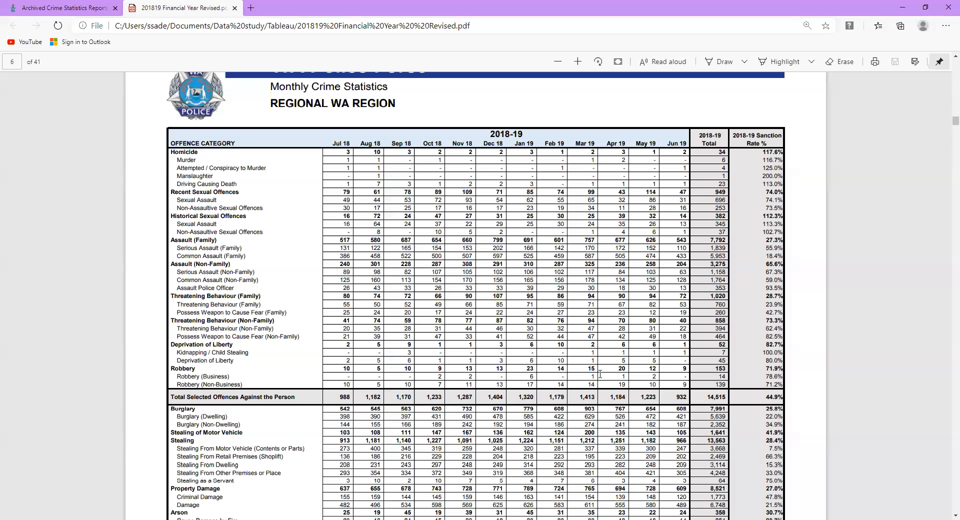
left_click_drag(944, 118, 945, 85)
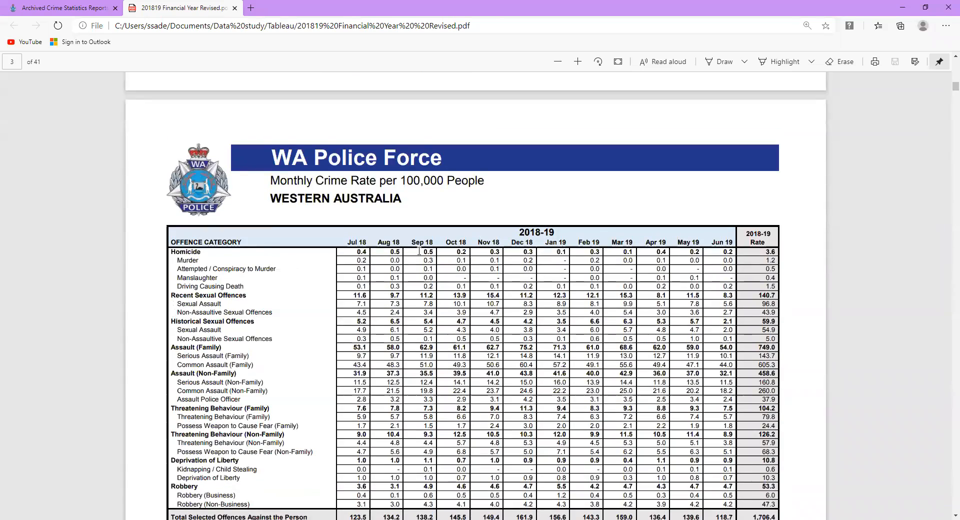
scroll(266, 256, "down", 2)
scroll(301, 210, "up", 10)
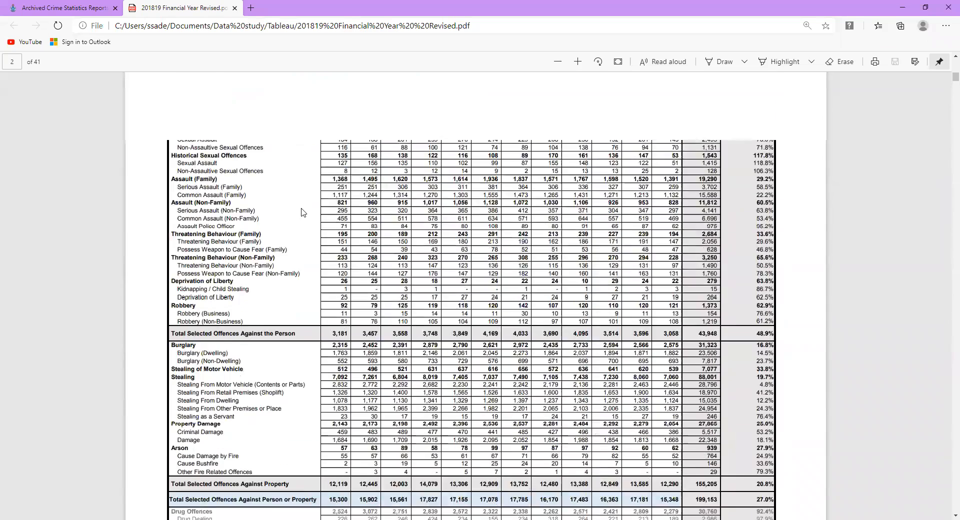
scroll(283, 236, "down", 3)
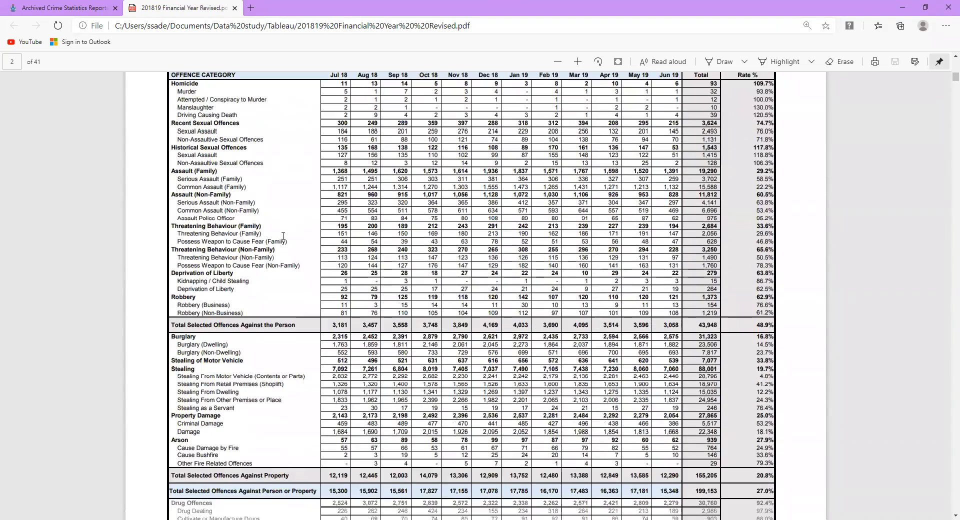
scroll(283, 236, "down", 1)
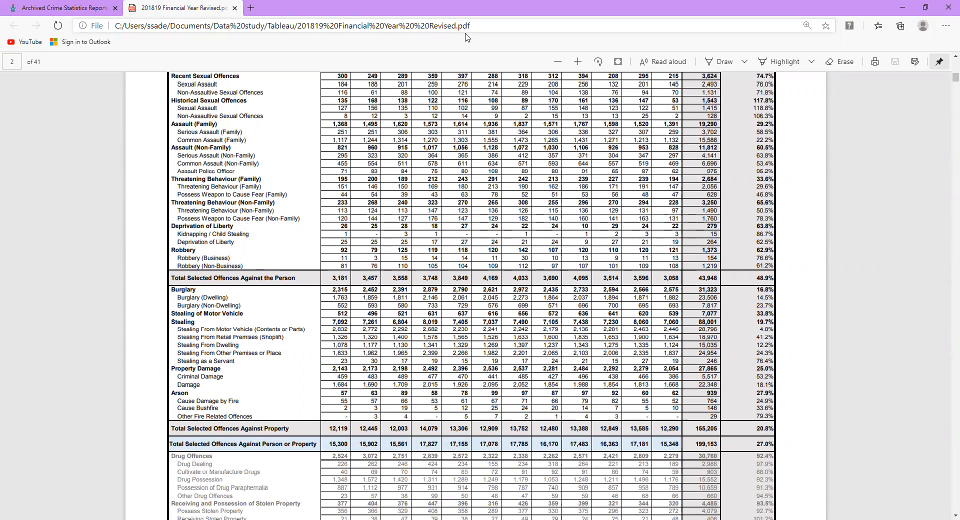
key("alt+Tab")
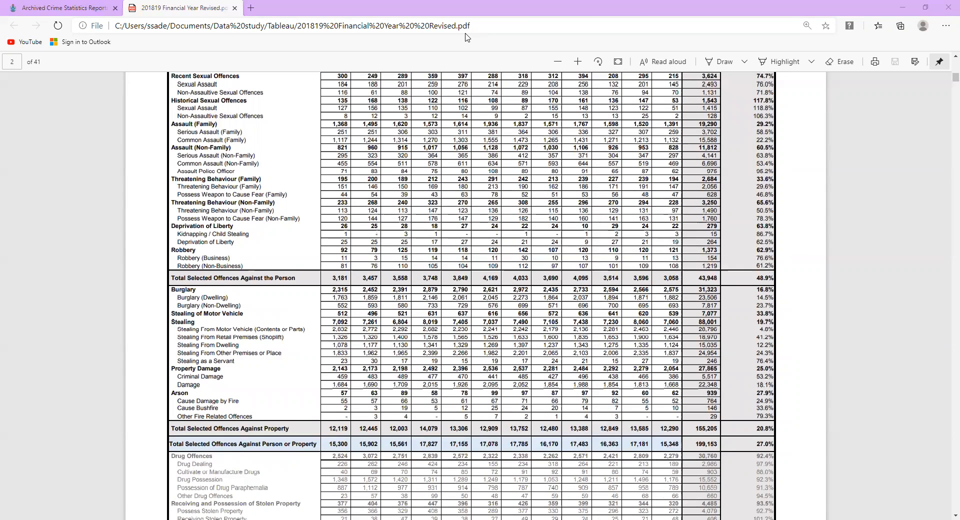
key("alt+Tab")
mouse_move(287, 280)
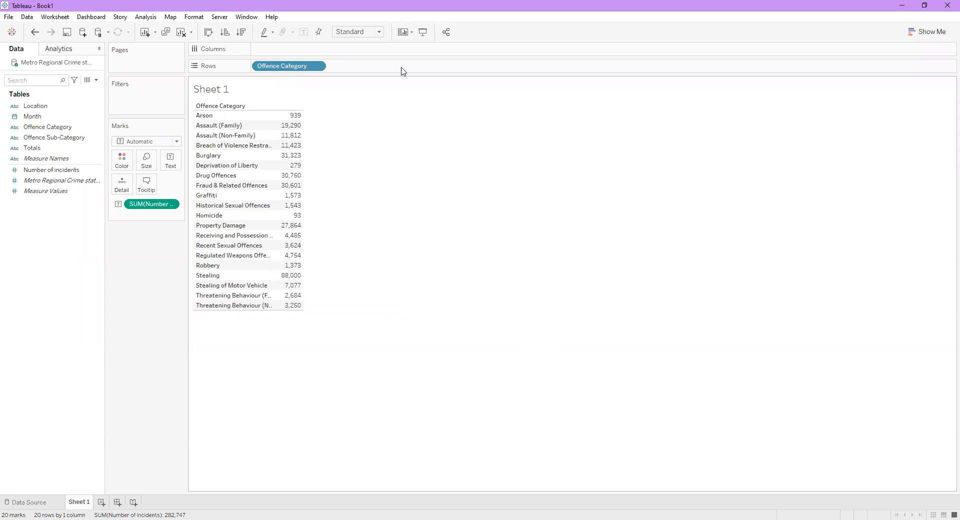
key("alt+Tab")
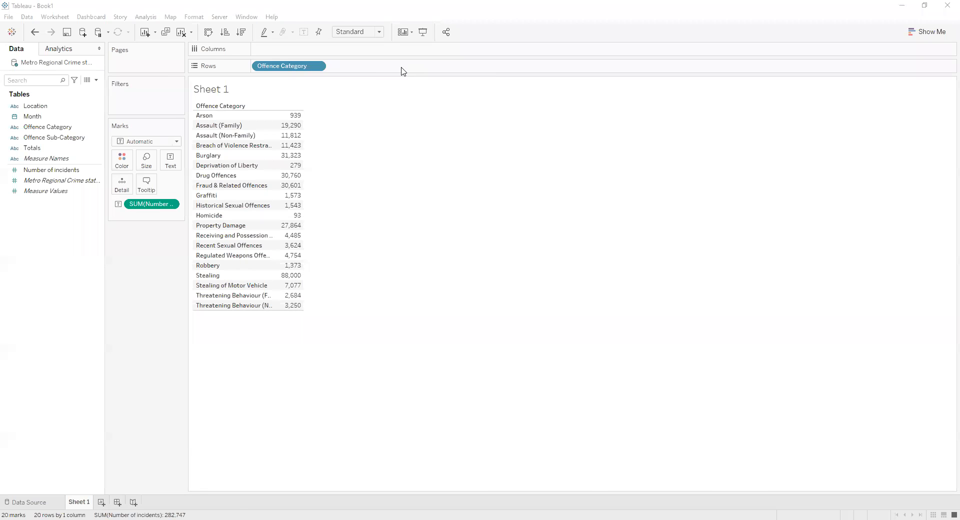
key("alt+Tab")
scroll(403, 332, "down", 3)
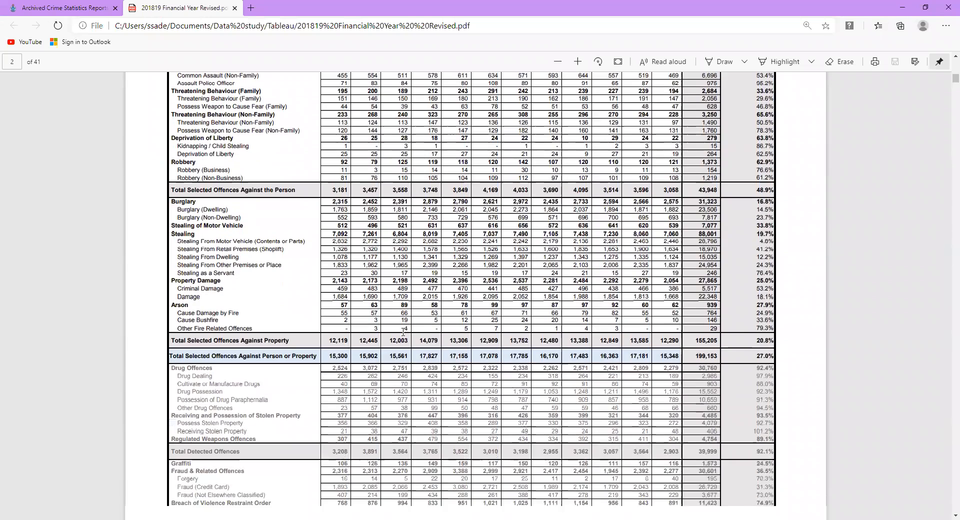
scroll(403, 331, "up", 2)
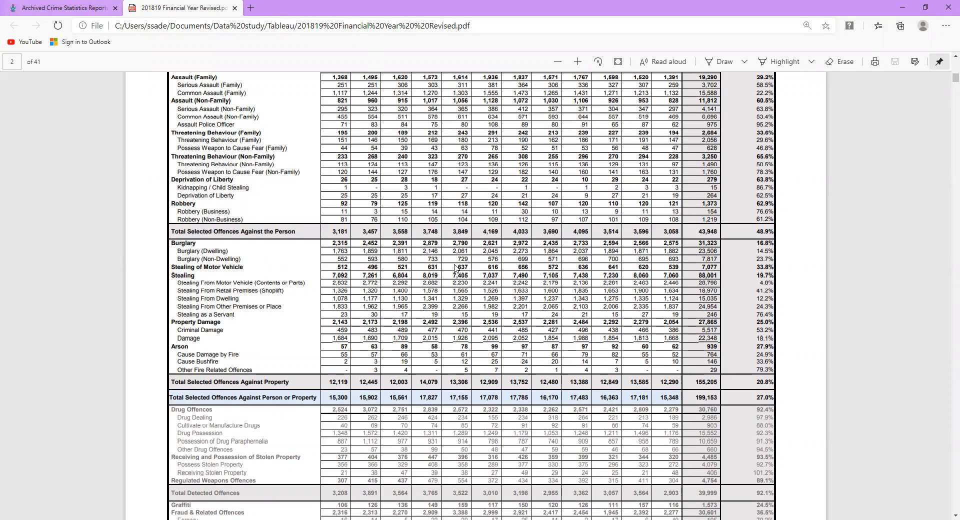
key("alt+Tab")
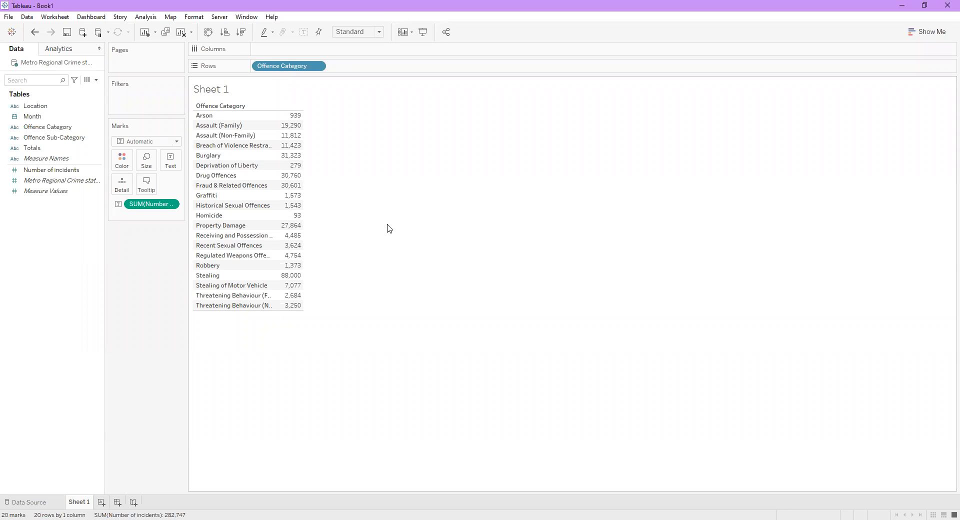
Break the rows down by Offence Sub-Category and lay out Month across the columns at month-and-year level
left_click_drag(58, 138, 368, 66)
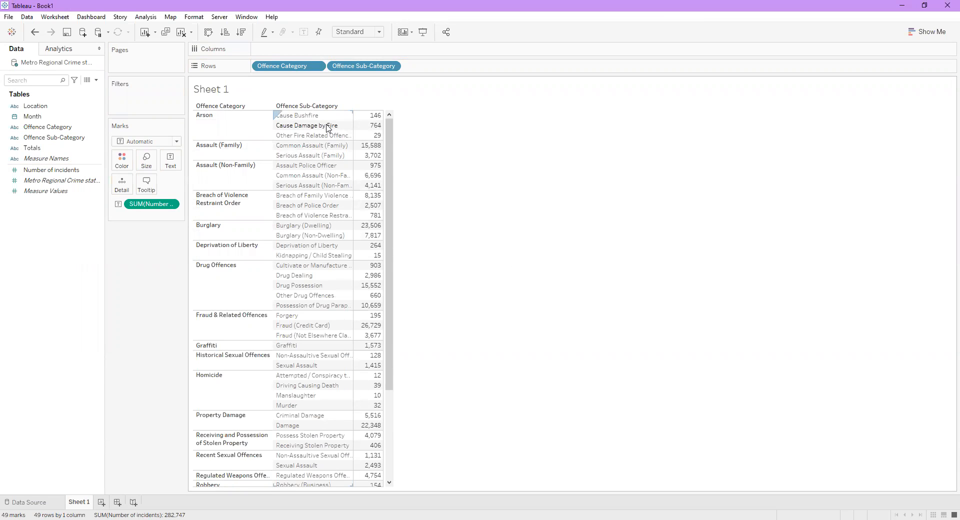
mouse_move(376, 128)
left_click(28, 118)
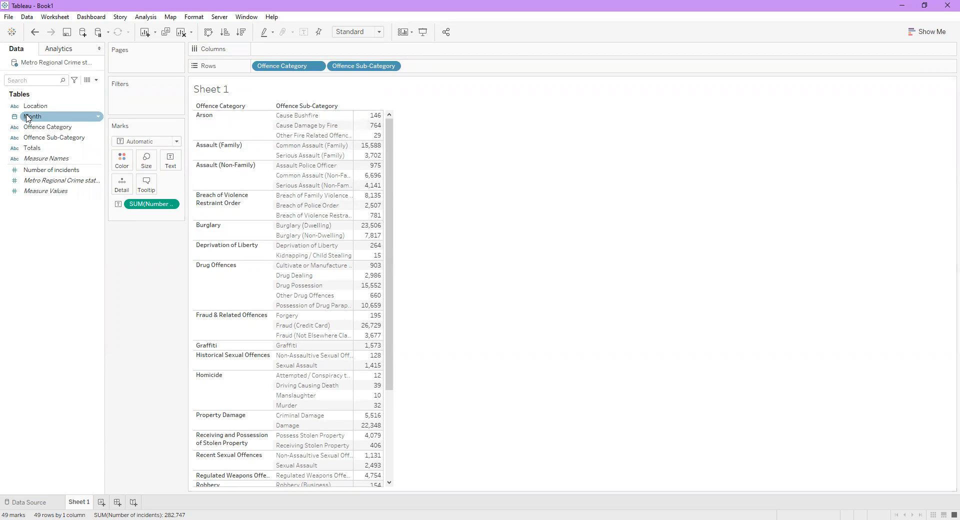
left_click_drag(28, 118, 261, 56)
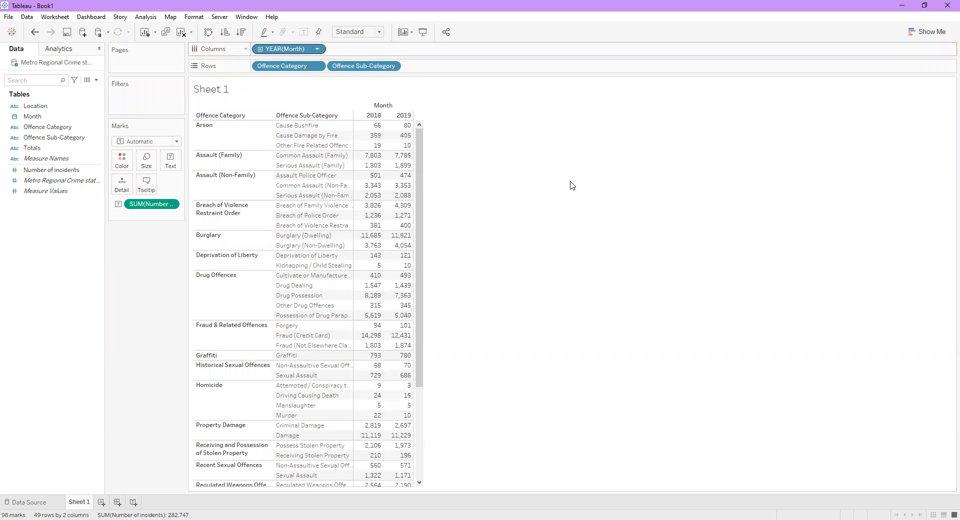
left_click(317, 49)
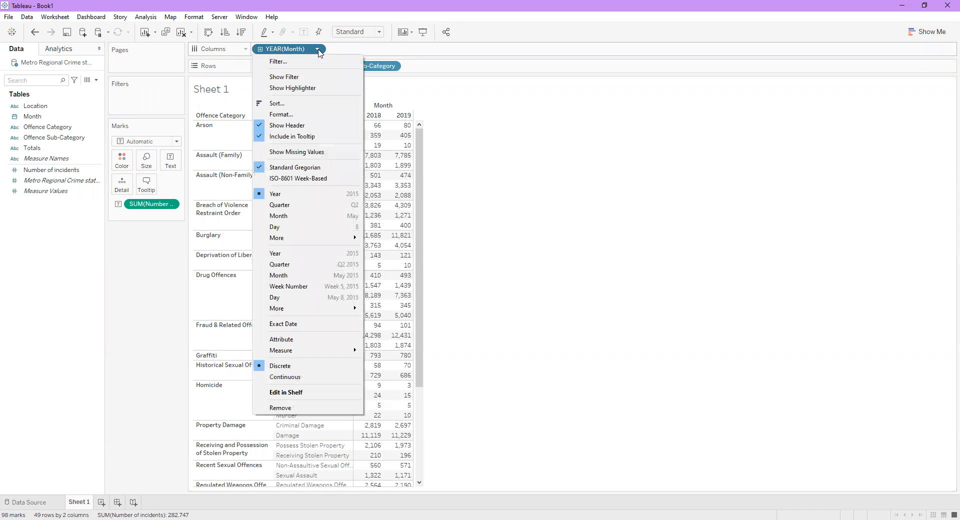
left_click(322, 276)
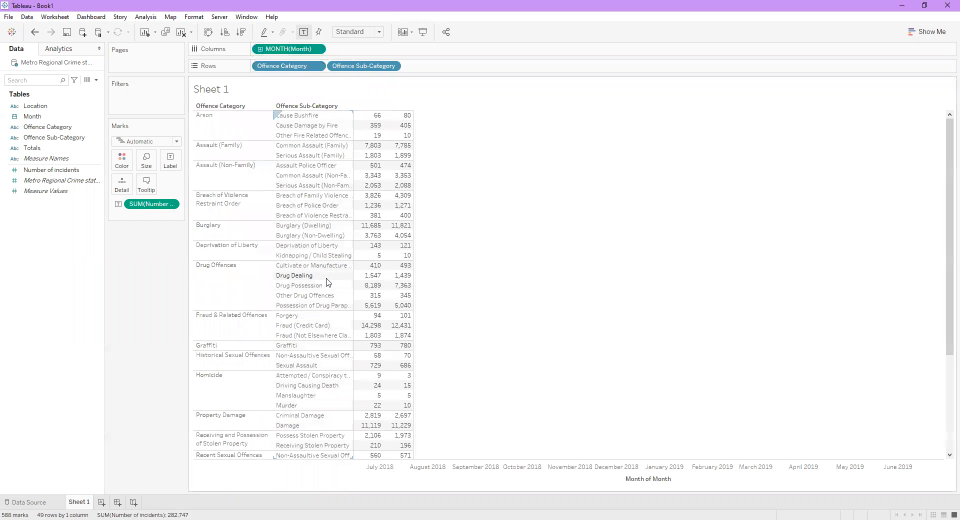
Convert the view to a text table with Show Me
left_click(935, 33)
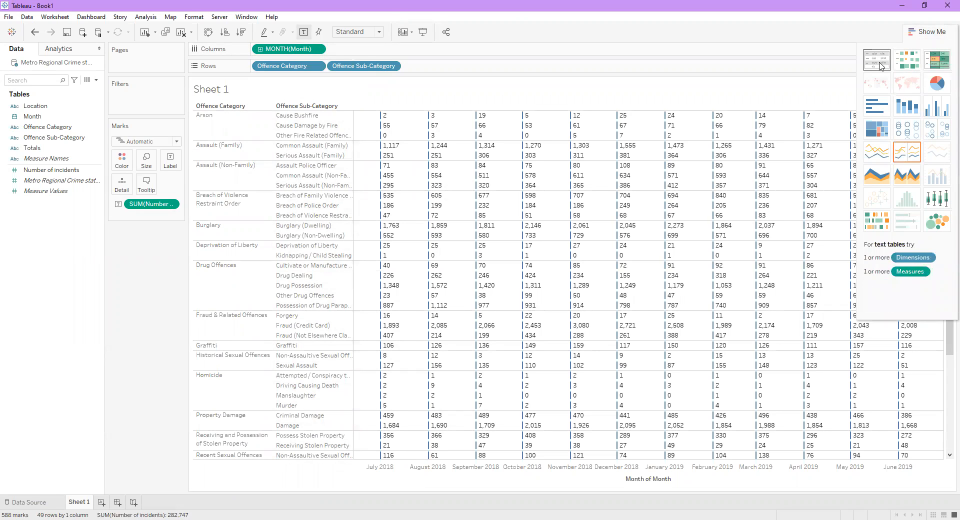
left_click(920, 33)
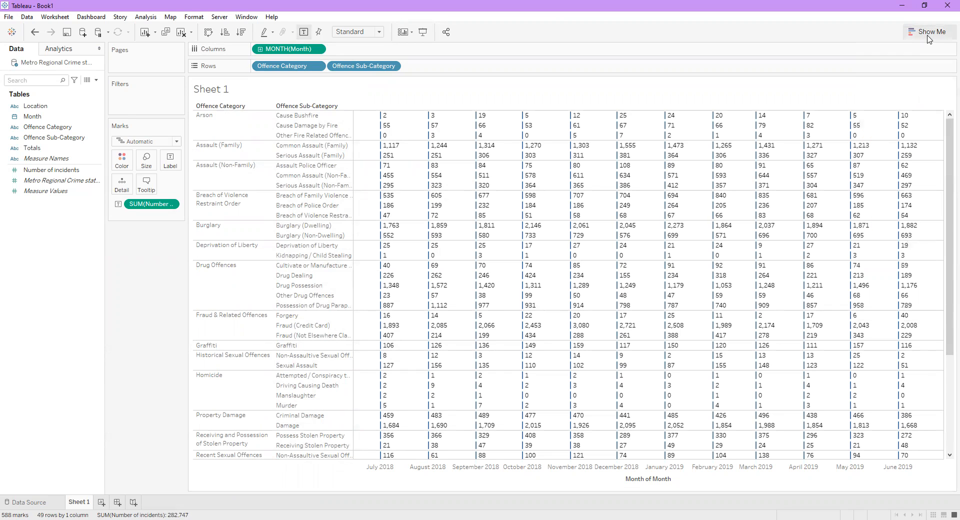
left_click(926, 33)
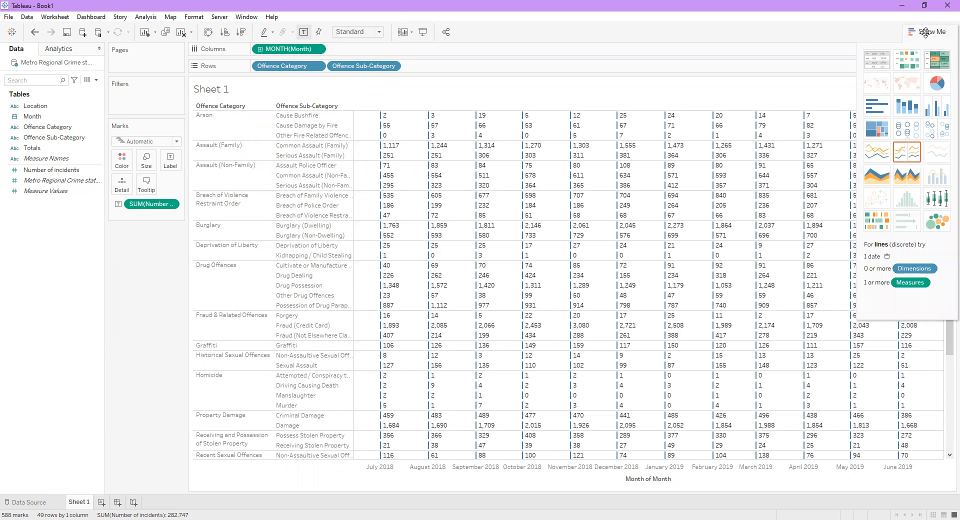
left_click(876, 64)
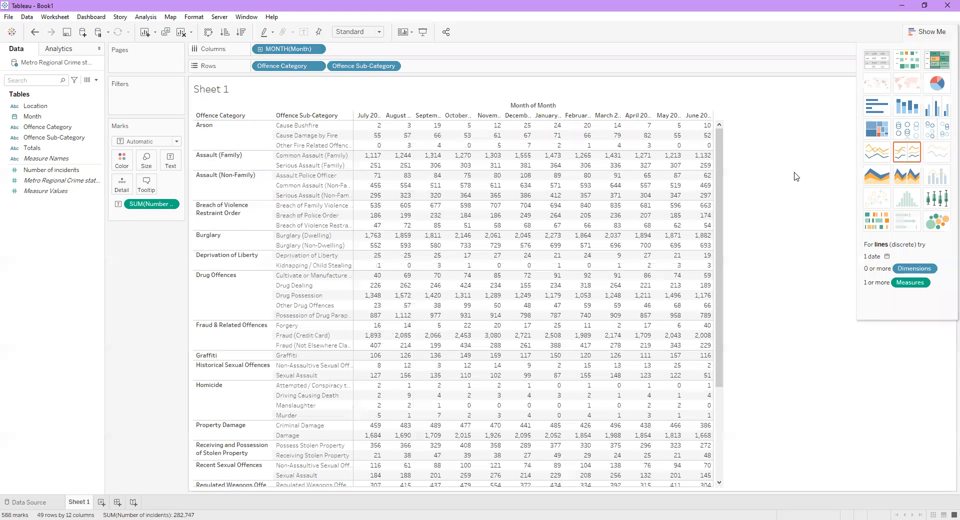
left_click(928, 32)
Widen the month columns and set the view's fit to Fit Width
left_click_drag(715, 118, 788, 120)
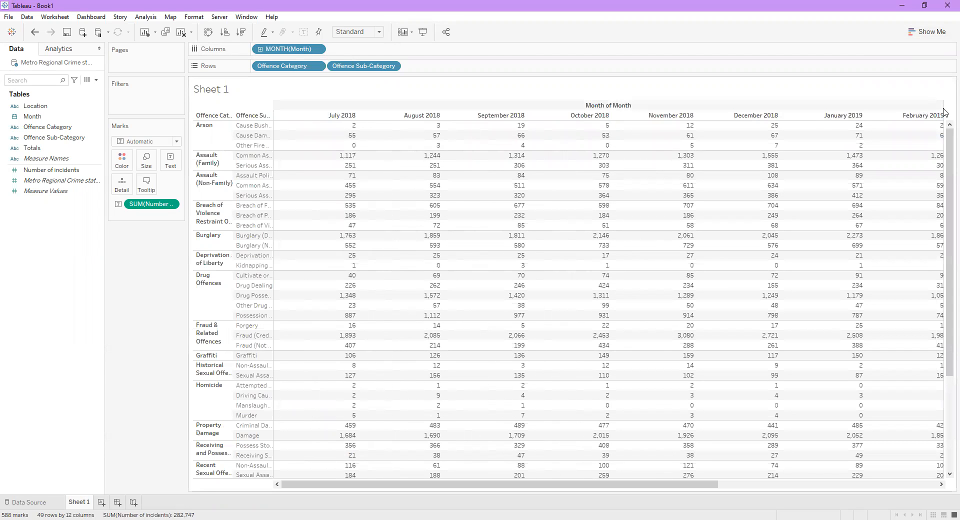
mouse_move(712, 485)
left_mouse_down()
mouse_move(872, 483)
mouse_move(727, 483)
left_mouse_up()
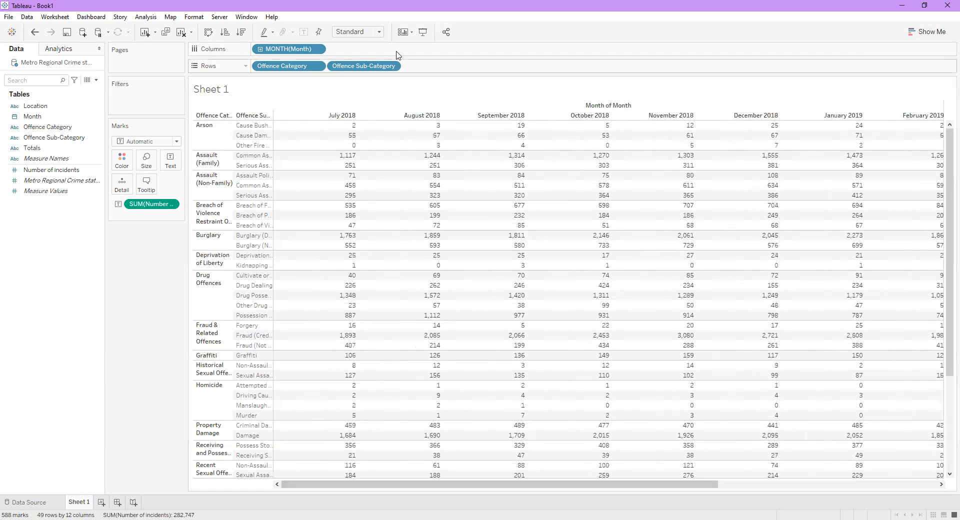
left_click(379, 32)
left_click(370, 51)
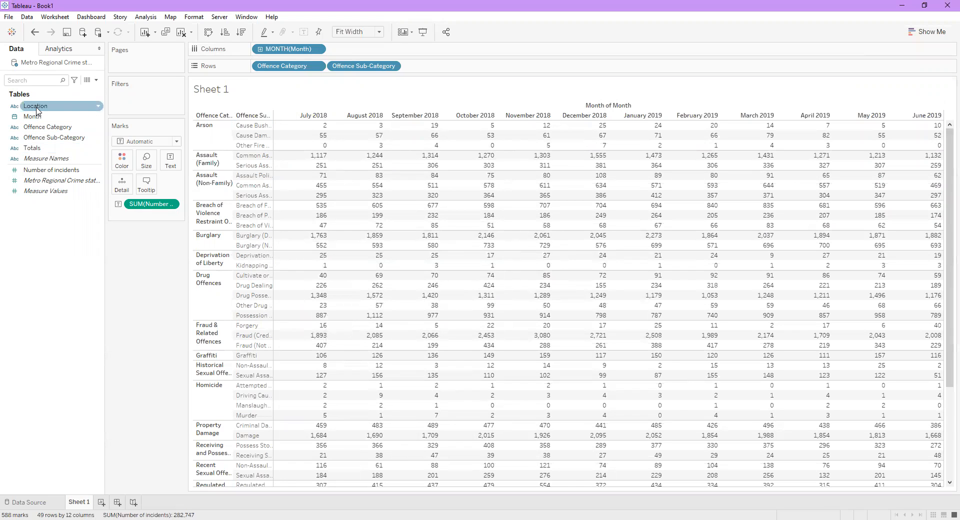
Add Location and Totals to the rows, with Totals placed before Location
left_click_drag(36, 110, 429, 75)
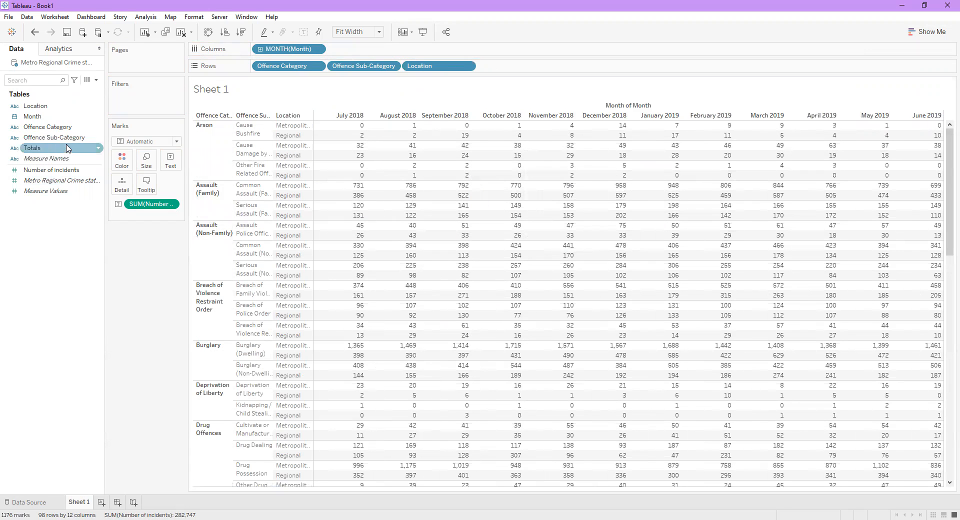
left_click_drag(64, 152, 401, 63)
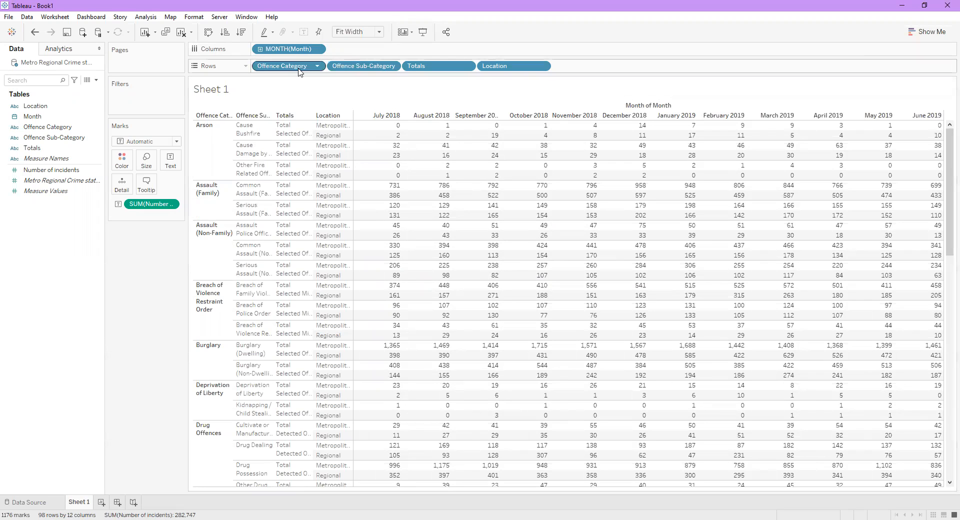
Remove Offence Category, Offence Sub-Category and Location from the rows, and widen the Totals column to fit its full labels
left_click_drag(300, 71, 152, 250)
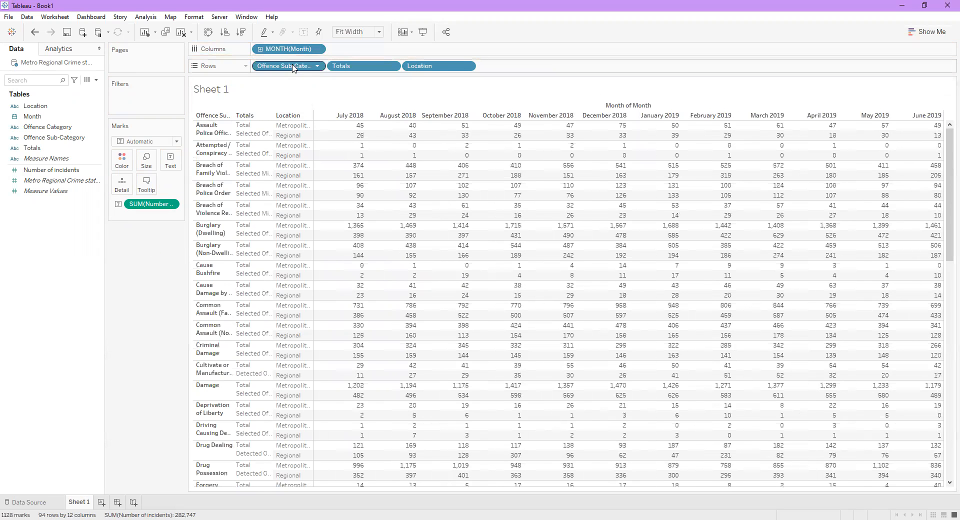
left_click_drag(293, 69, 150, 244)
left_click_drag(353, 74, 130, 277)
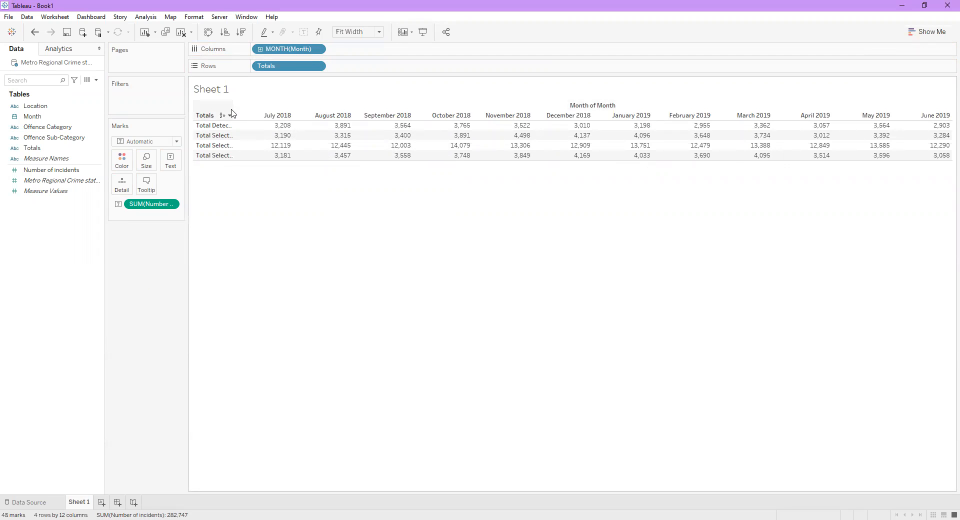
left_click_drag(237, 146, 257, 149)
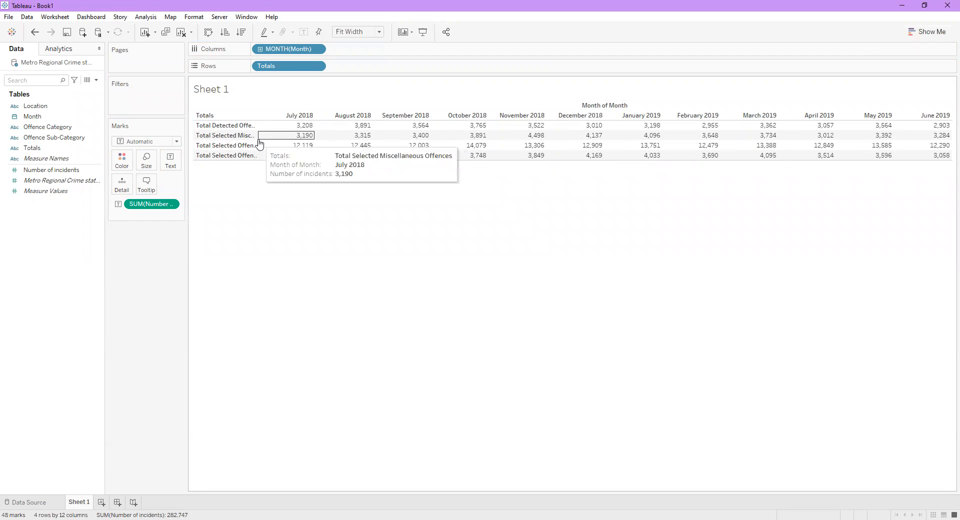
left_click_drag(258, 138, 336, 141)
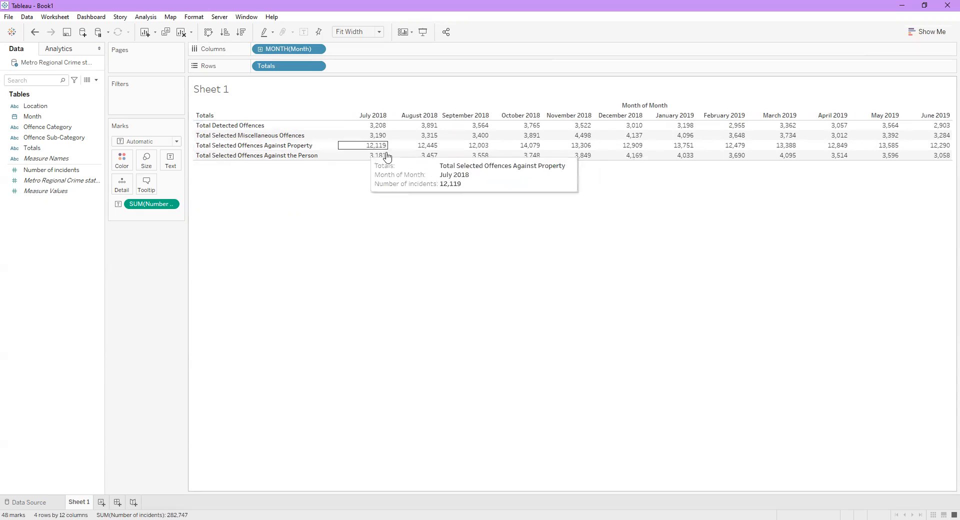
Convert the monthly Totals table to a highlight table with Show Me
left_click(934, 34)
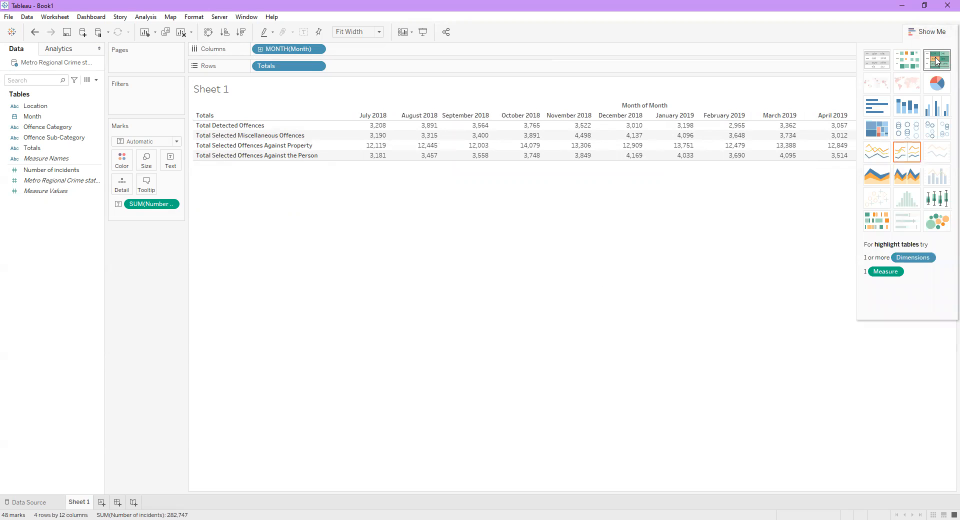
left_click(937, 60)
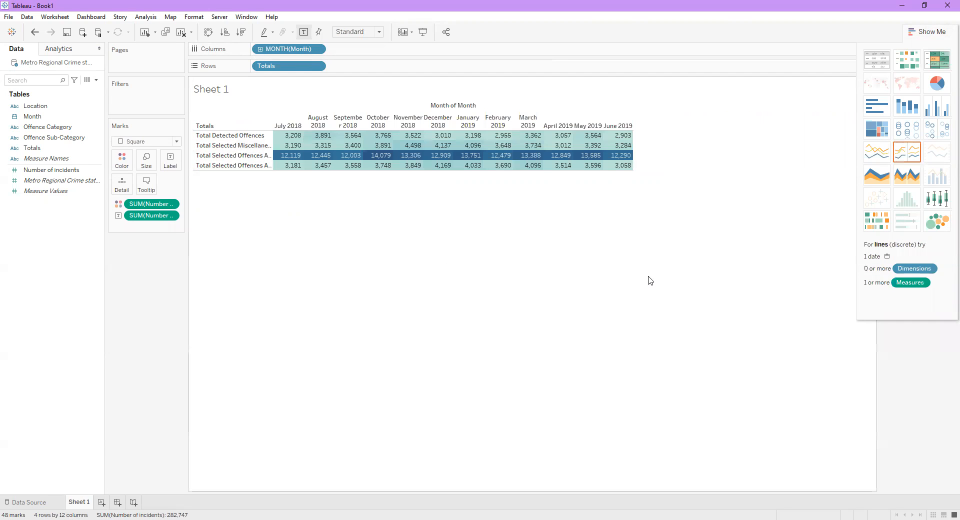
left_click(928, 34)
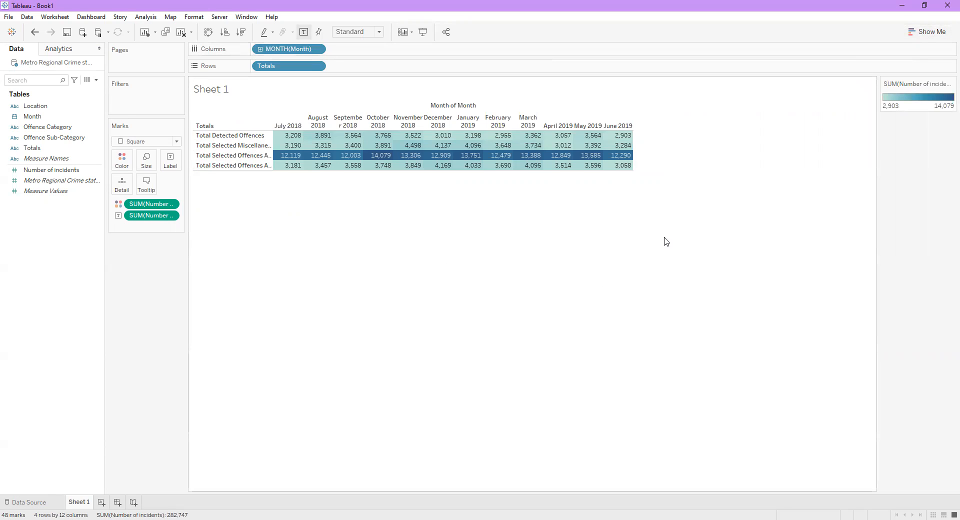
Change the highlight table's colour palette to Red-Black Diverging, reversed, and apply it
left_click(951, 83)
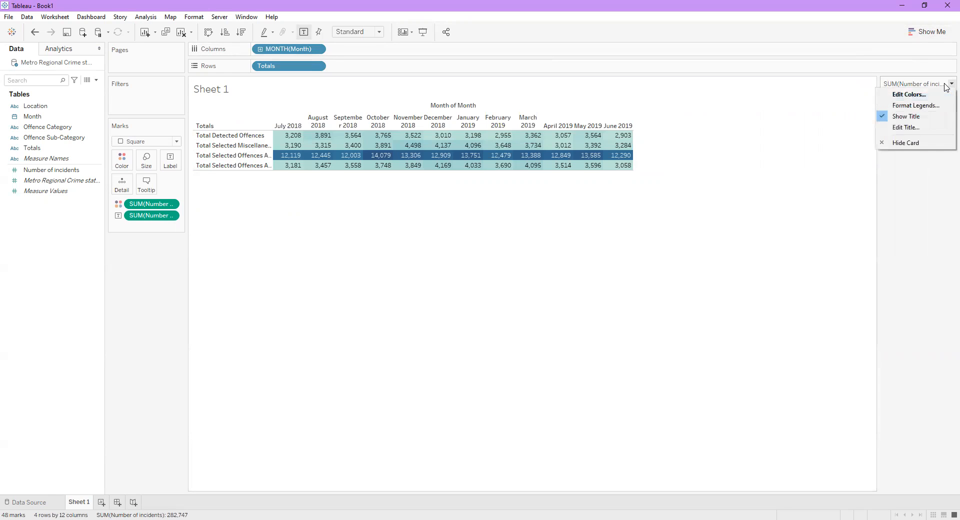
left_click(919, 94)
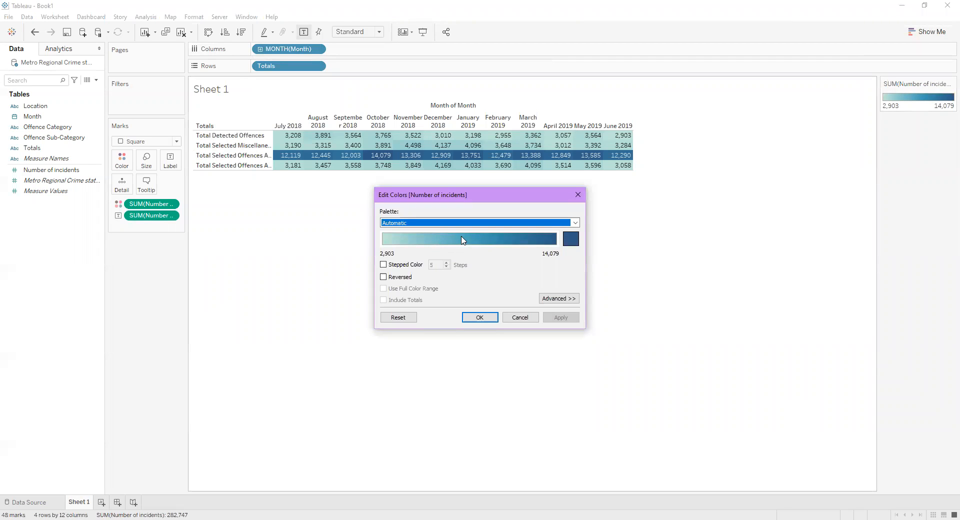
left_click(575, 223)
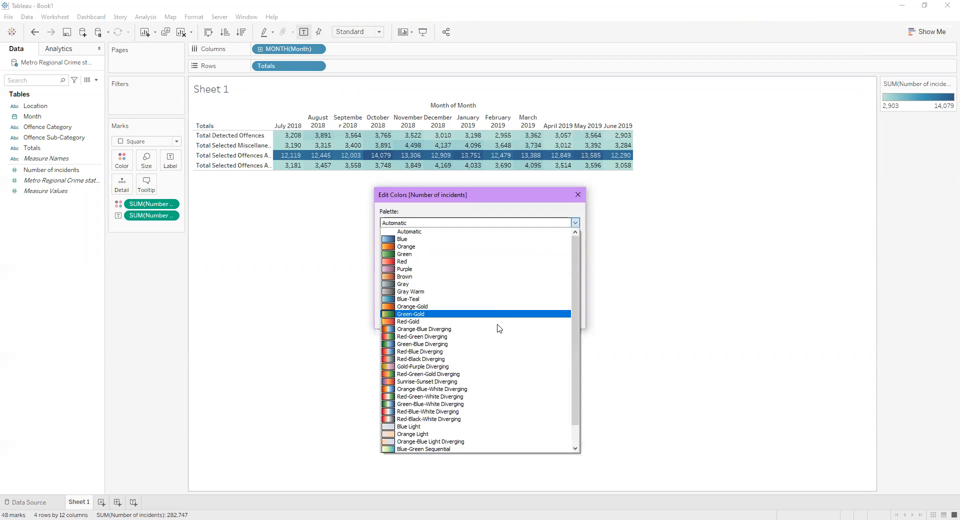
left_click(497, 359)
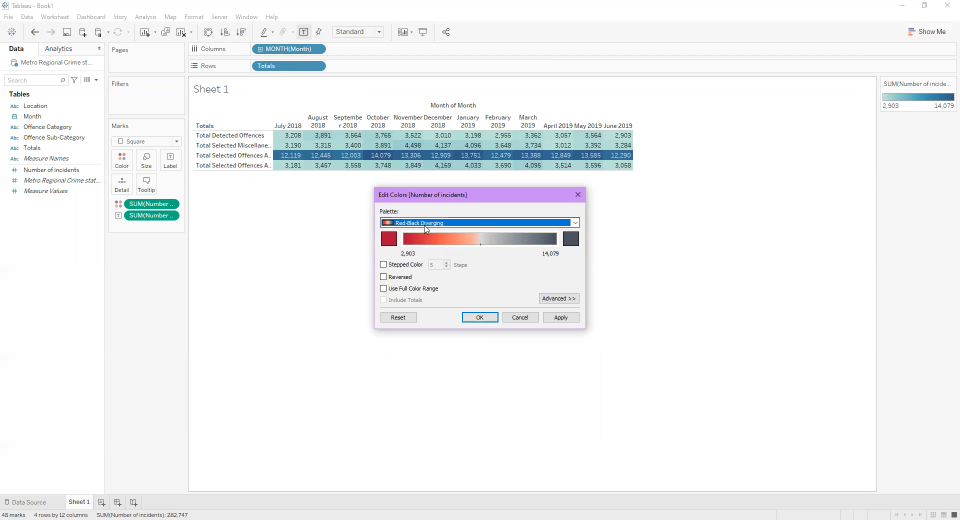
left_click(383, 277)
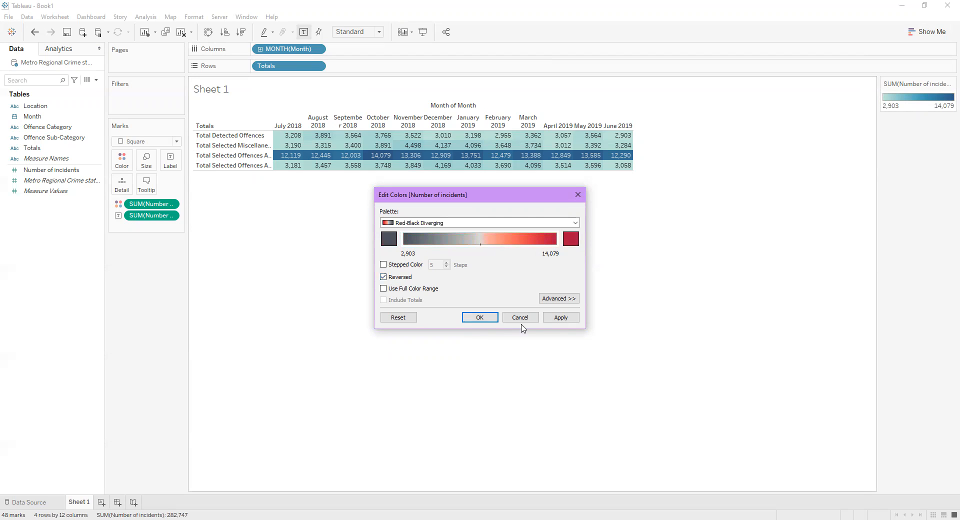
left_click(553, 320)
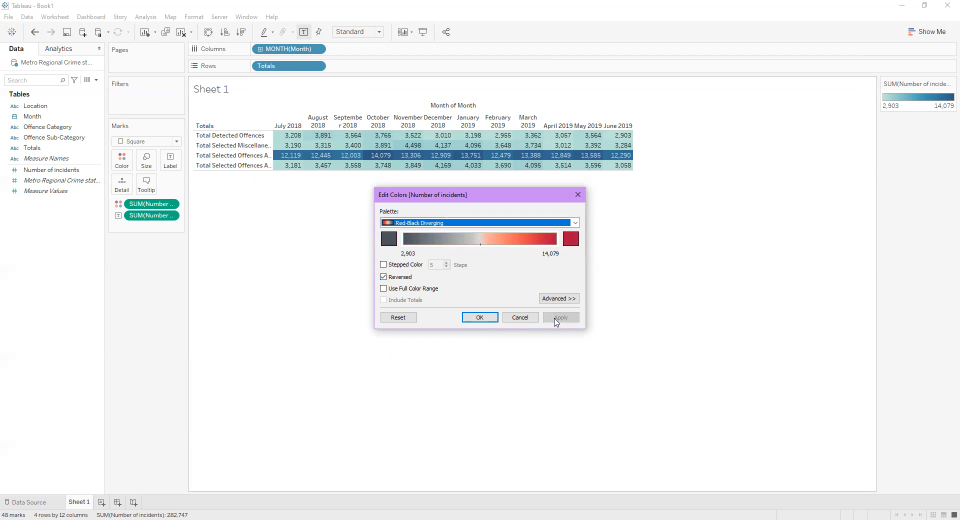
left_click(481, 322)
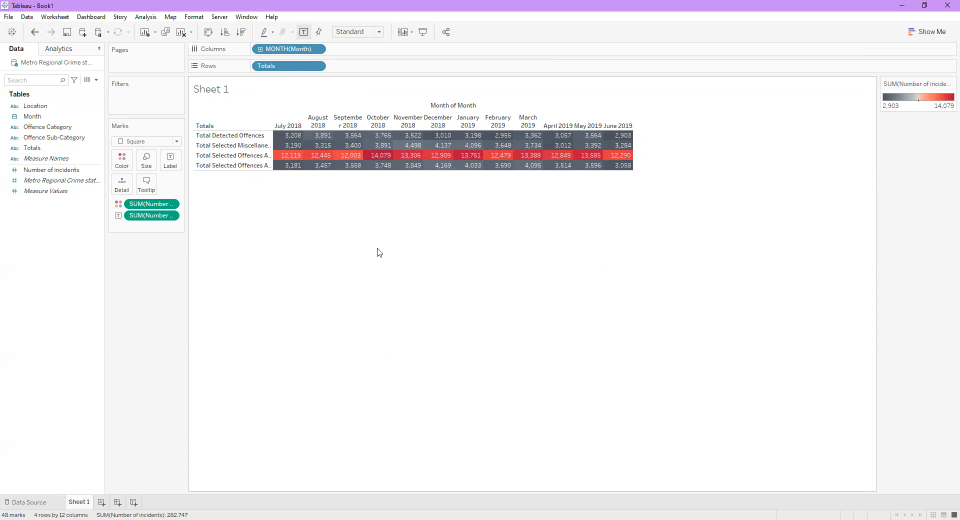
Widen the Totals column to fit its full labels and keep only the Total Selected Offences Against Property row
left_click_drag(273, 143, 349, 149)
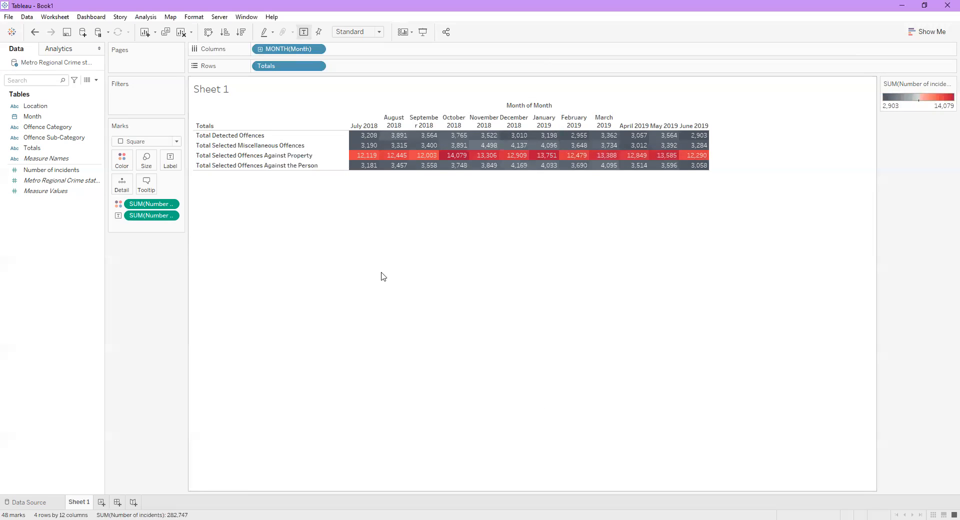
left_click(299, 159)
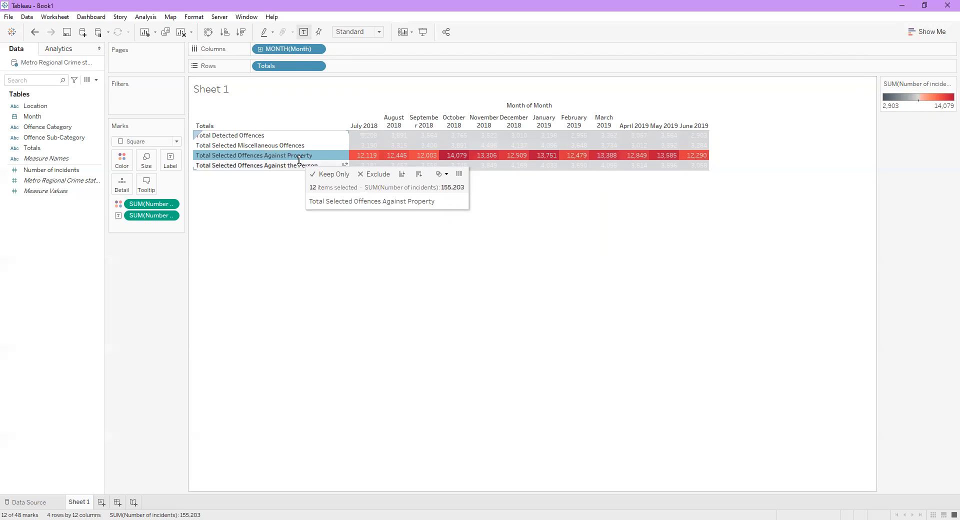
left_click(325, 175)
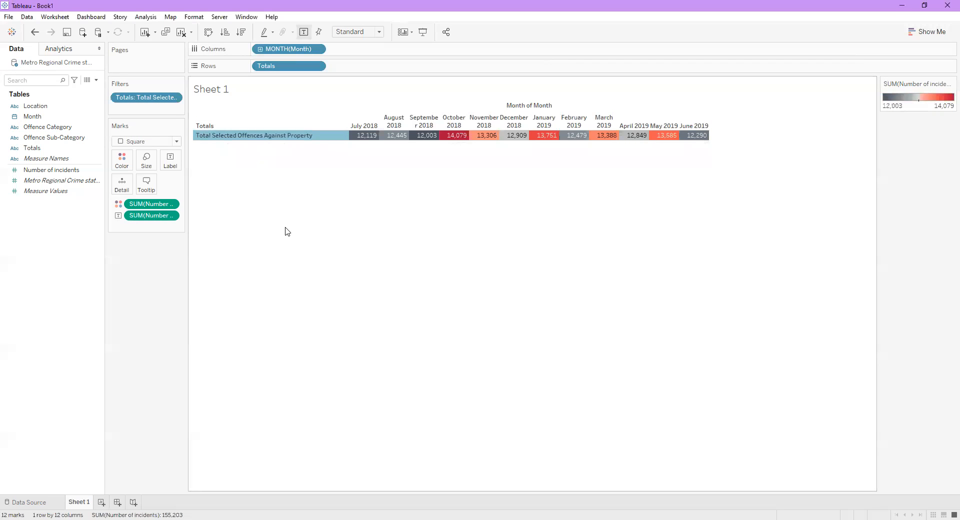
Add Offence Sub-Category to the rows after Totals, narrow the Totals column and widen the sub-category column to fit its full labels
left_click(62, 140)
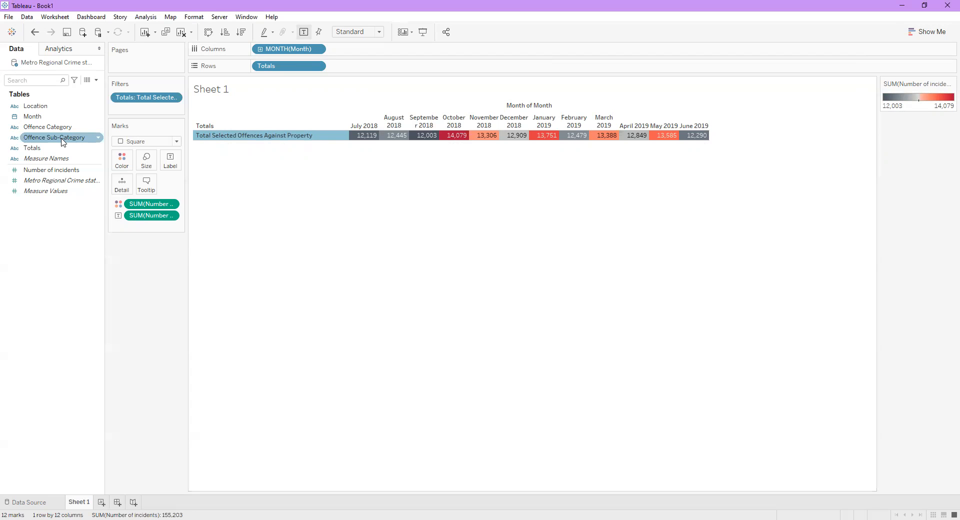
left_click_drag(63, 142, 382, 67)
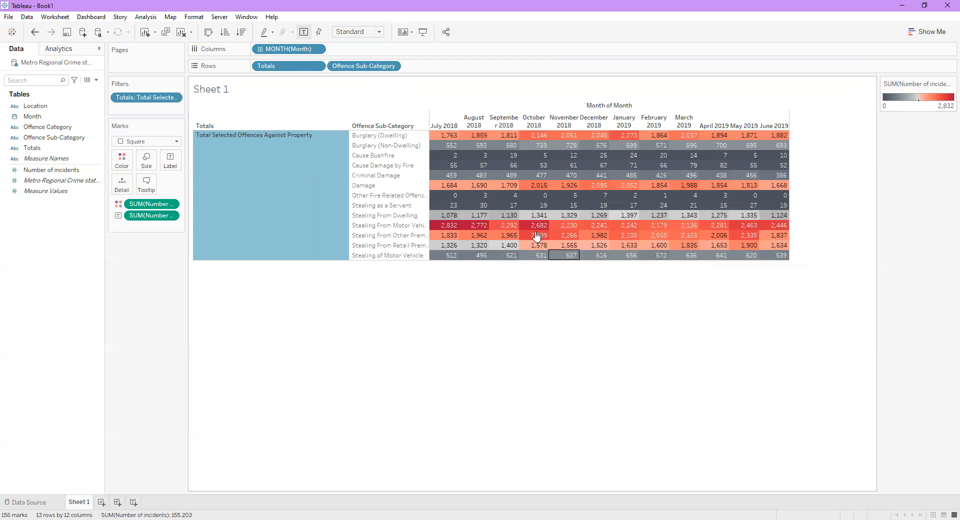
mouse_move(536, 229)
left_click_drag(349, 145, 297, 145)
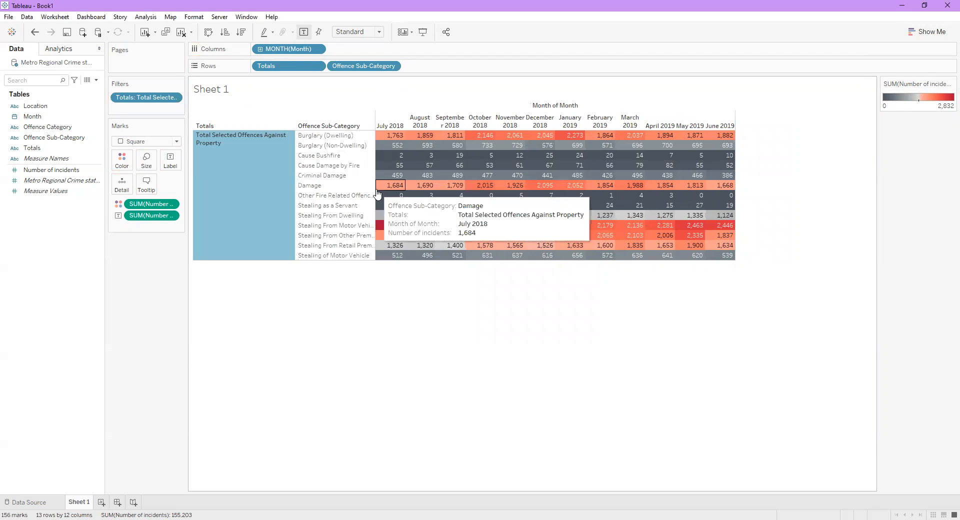
left_click_drag(376, 195, 445, 200)
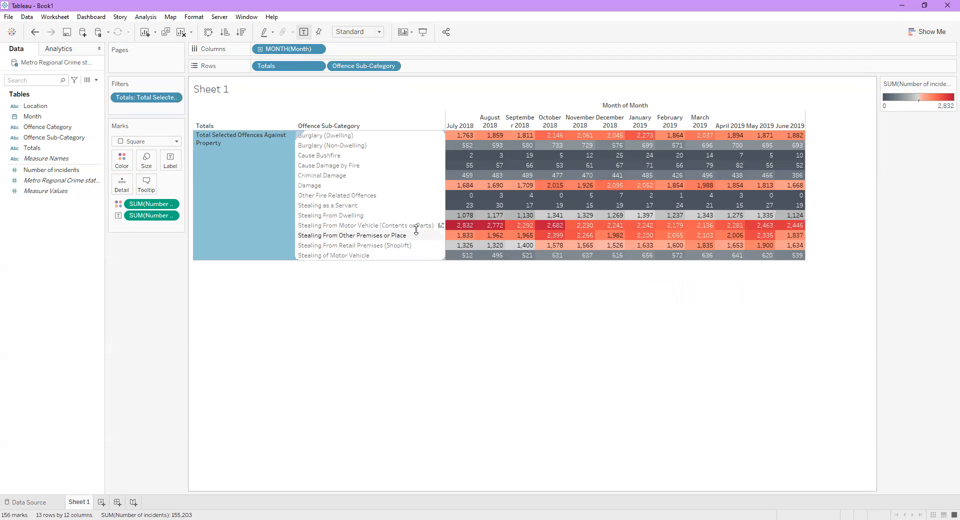
mouse_move(470, 233)
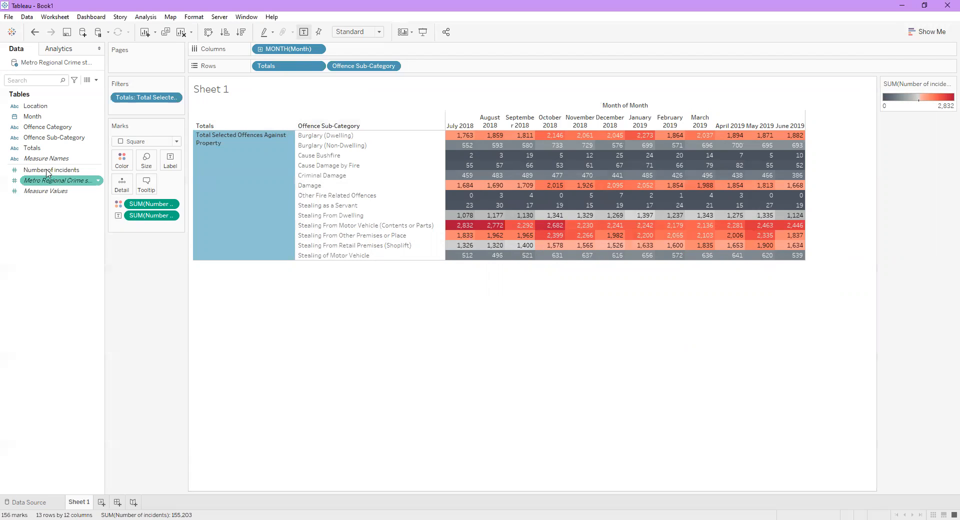
Add Location to the rows after Offence Sub-Category and convert the table to a discrete line chart with Show Me
left_click_drag(46, 109, 440, 66)
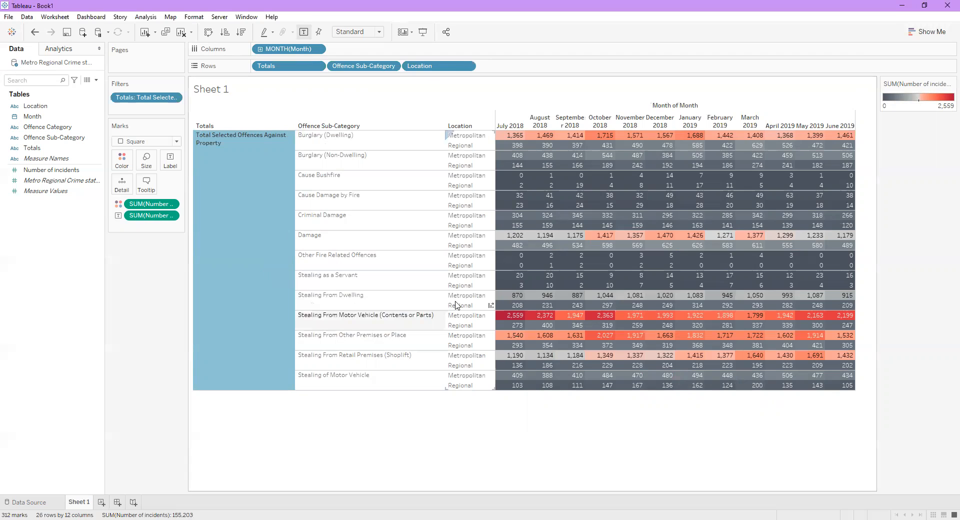
left_click(927, 31)
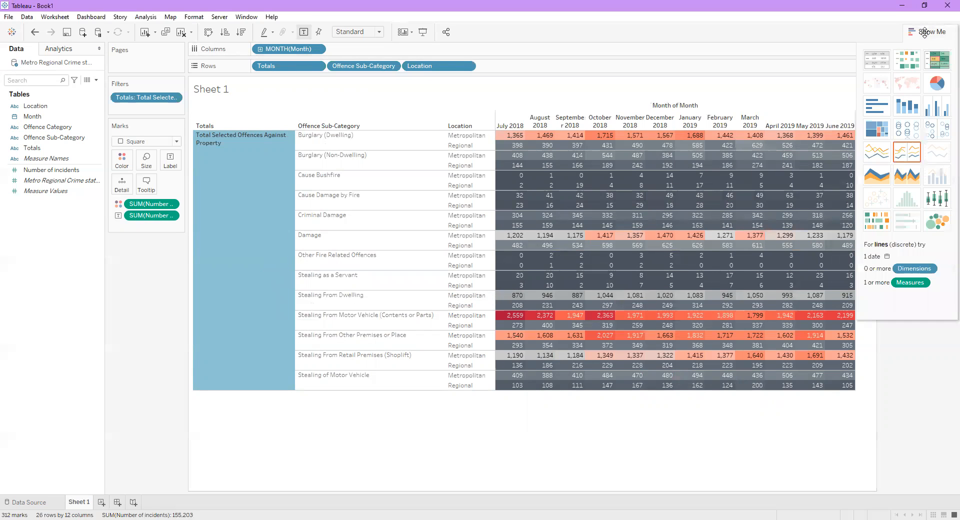
left_click(916, 159)
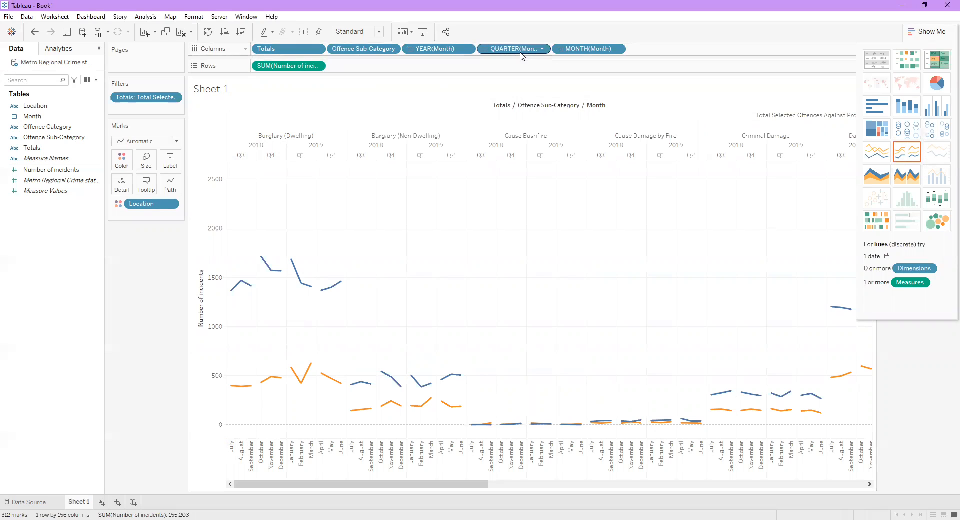
Remove the quarter and year of Month from the columns, leaving only MONTH(Month), and close Show Me
left_click(542, 49)
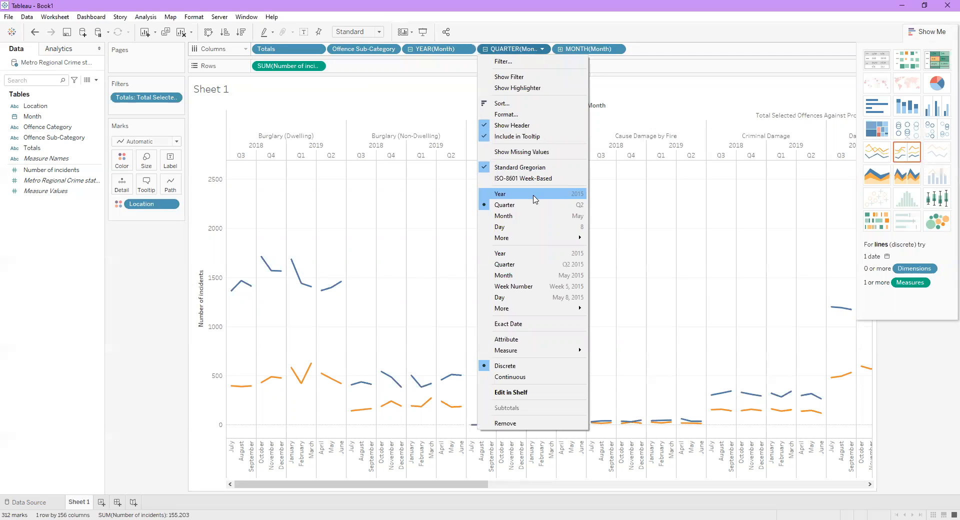
left_click(517, 49)
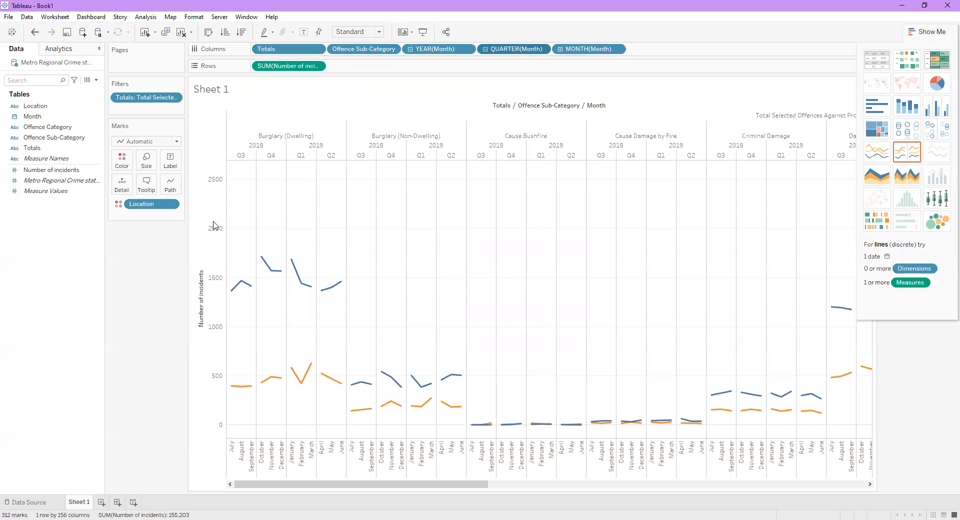
left_click_drag(511, 48, 272, 188)
left_click_drag(436, 49, 155, 306)
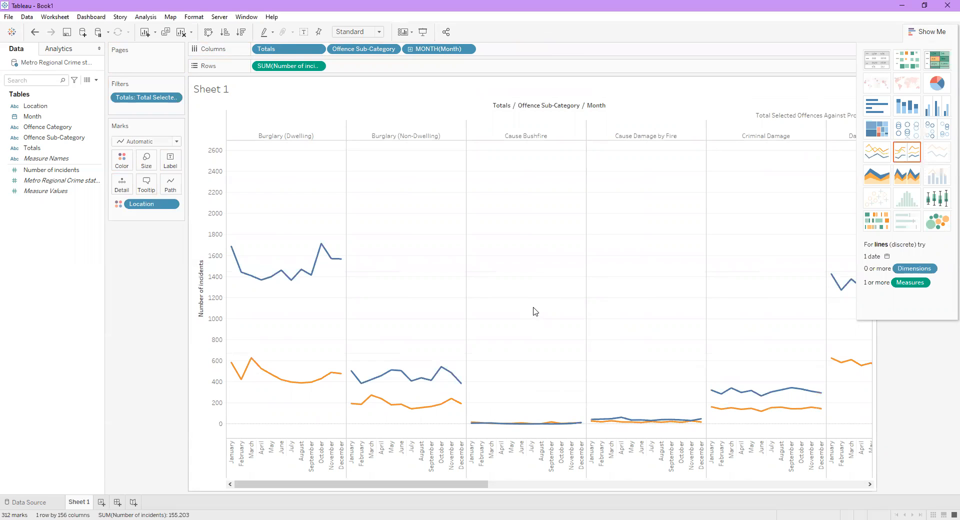
left_click(929, 32)
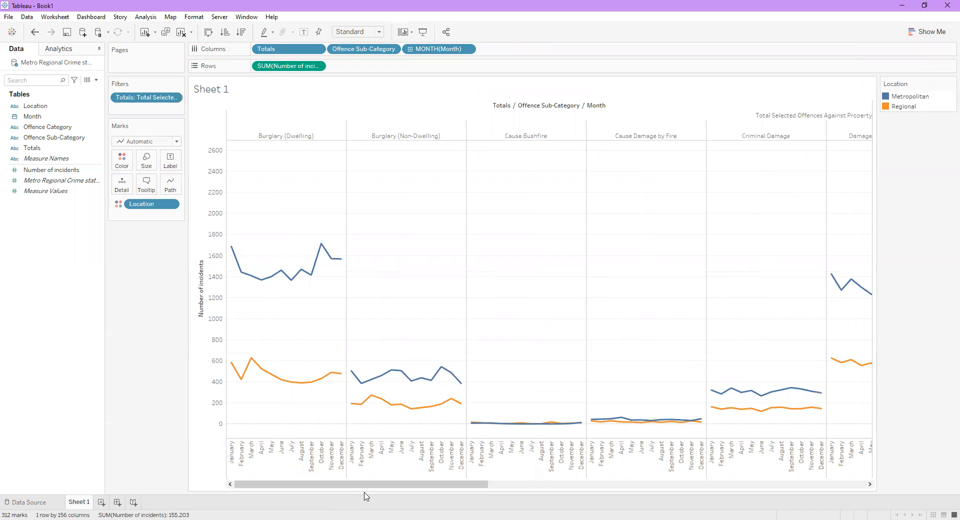
Examine the Metropolitan and Regional lines across all the property offence sub-categories
left_click_drag(379, 485, 546, 313)
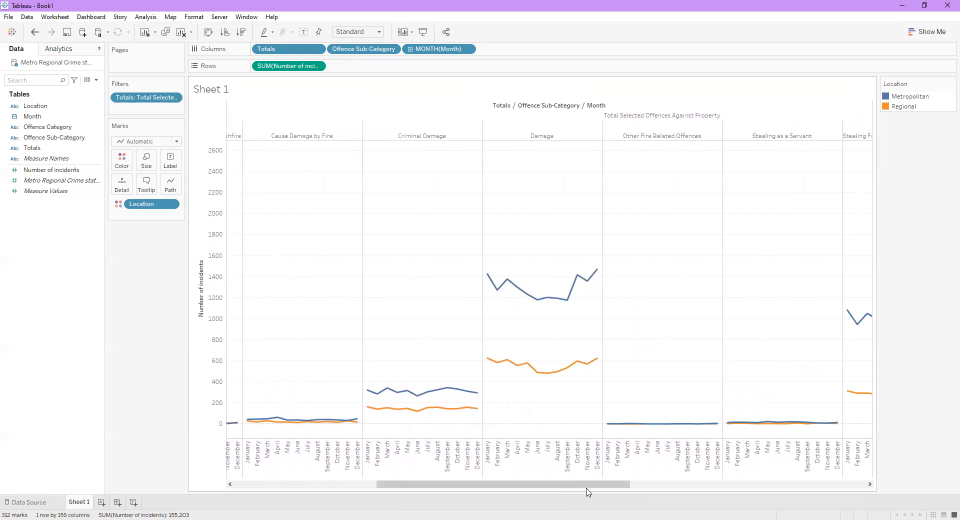
left_click_drag(593, 489, 834, 494)
mouse_move(436, 203)
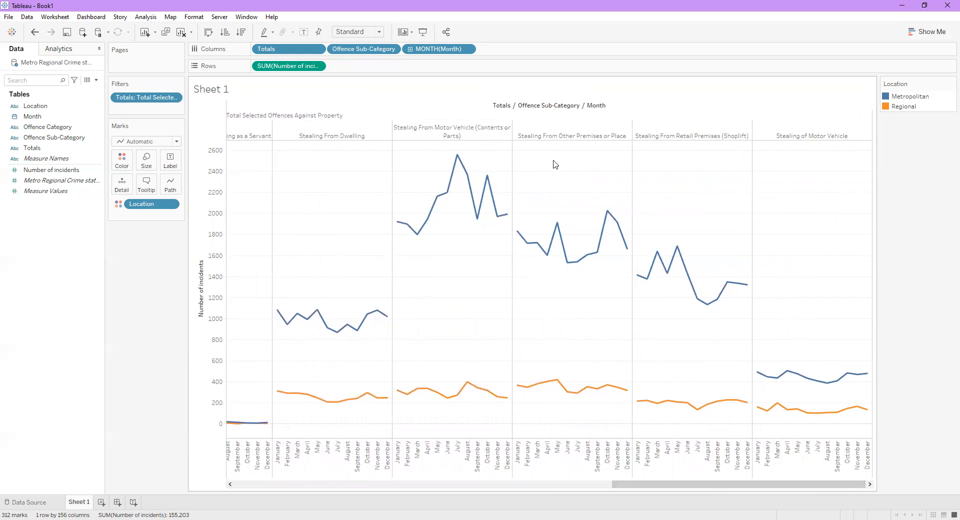
left_click(569, 138)
mouse_move(768, 485)
left_mouse_down()
mouse_move(729, 490)
mouse_move(765, 491)
left_mouse_up()
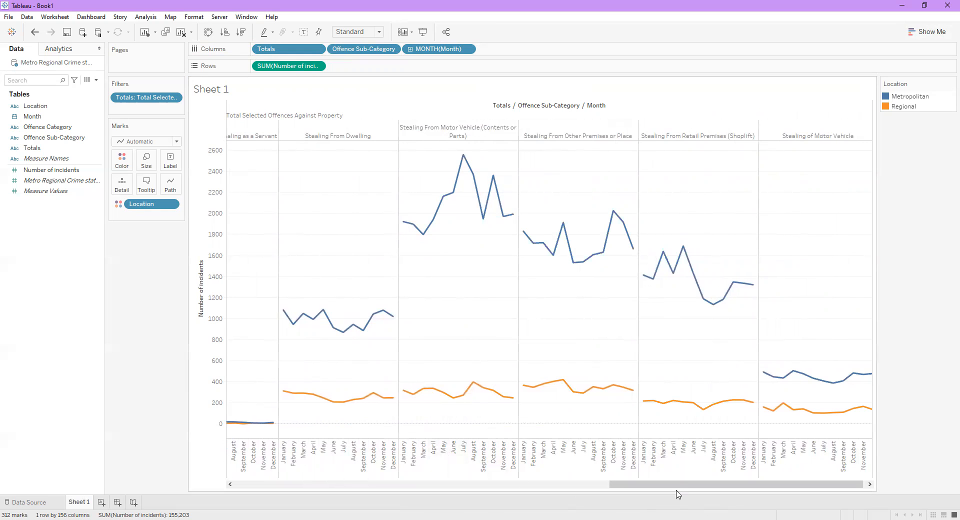
left_click_drag(679, 486, 235, 484)
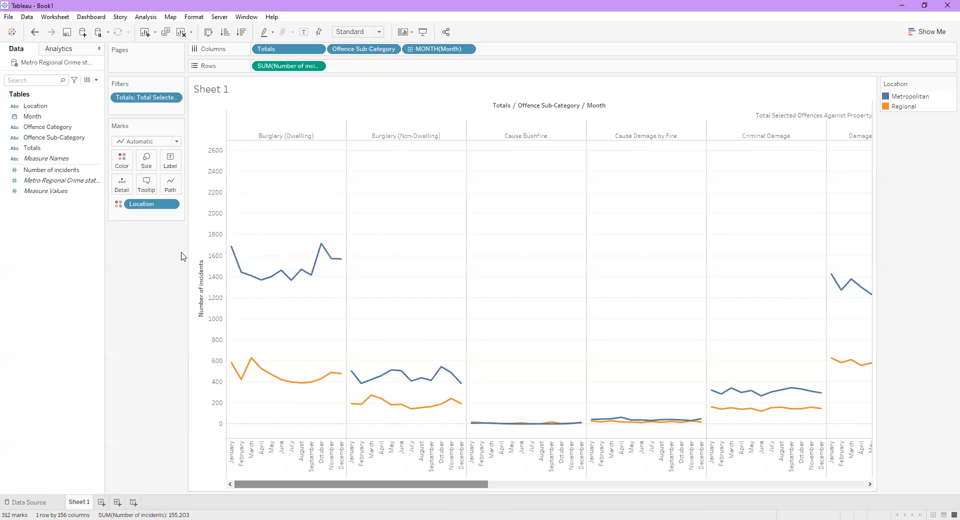
Show mark labels on the lines for only the minimum and maximum values in each pane
left_click(166, 165)
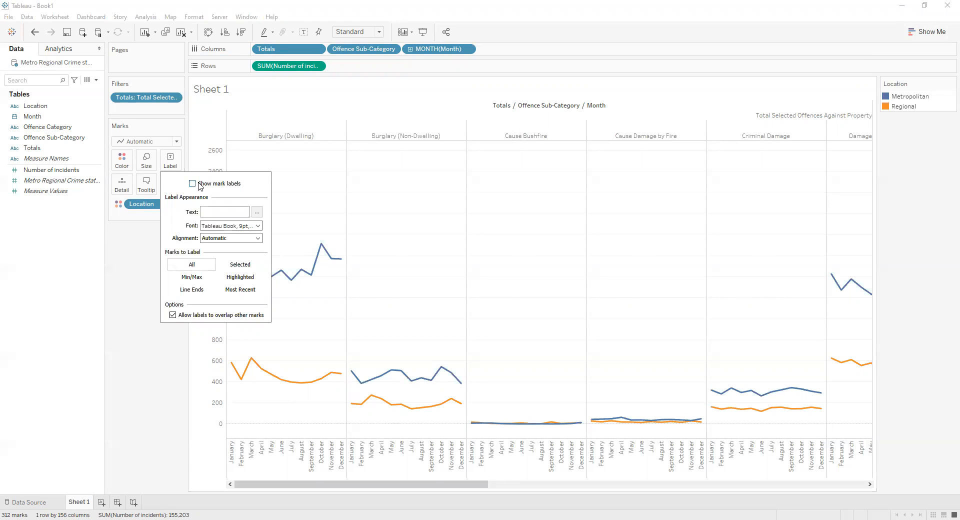
left_click(195, 277)
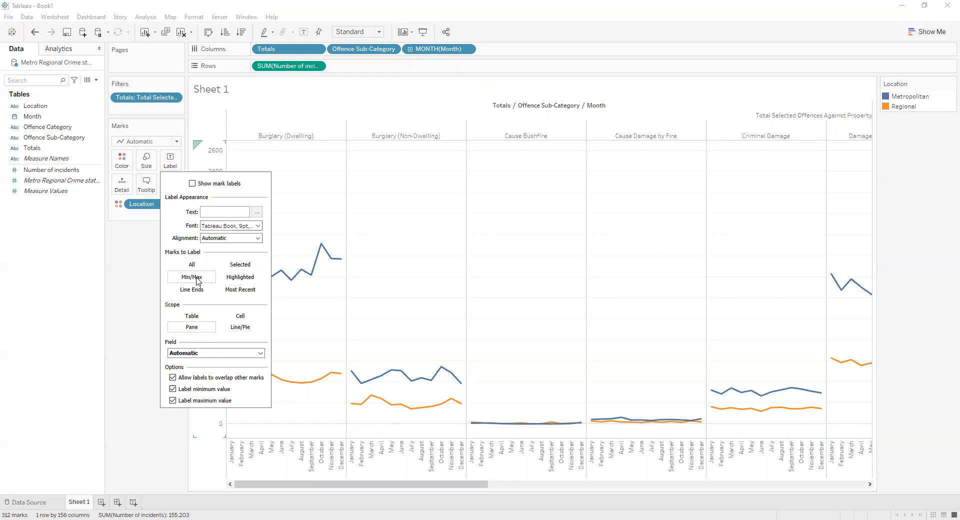
left_click(175, 160)
left_click(170, 165)
left_click(195, 278)
left_click(206, 185)
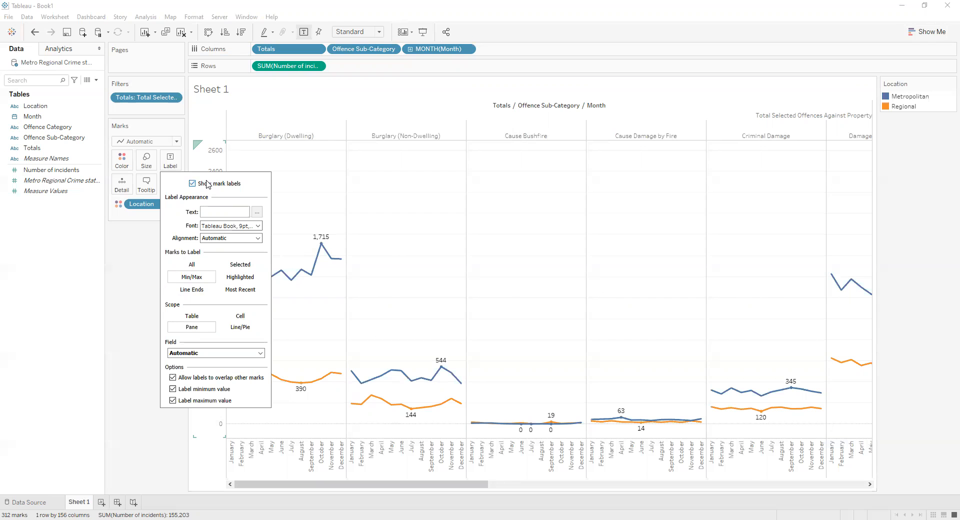
left_click(579, 466)
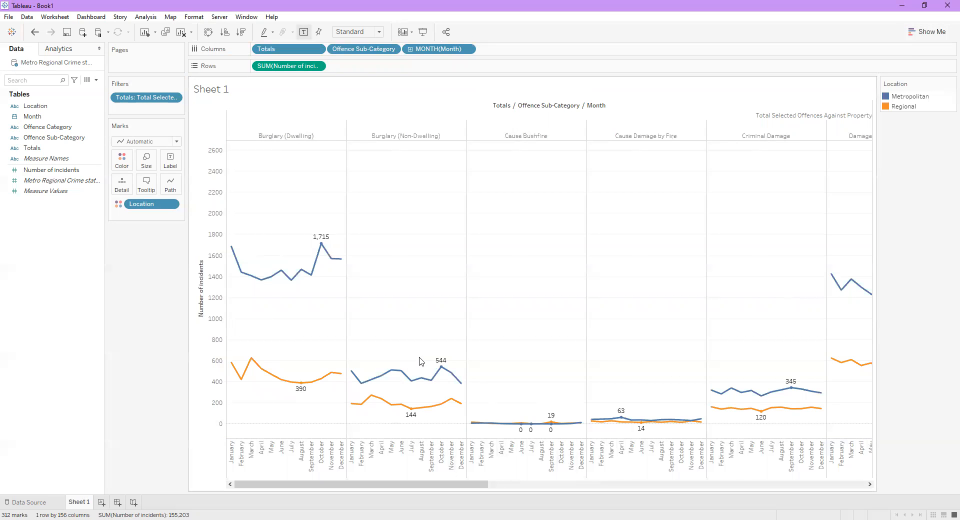
Review the minimum and maximum labels across all offence sub-category panes, from Burglary (Dwelling) to Stealing of Motor Vehicle
left_click_drag(457, 485, 848, 486)
mouse_move(459, 162)
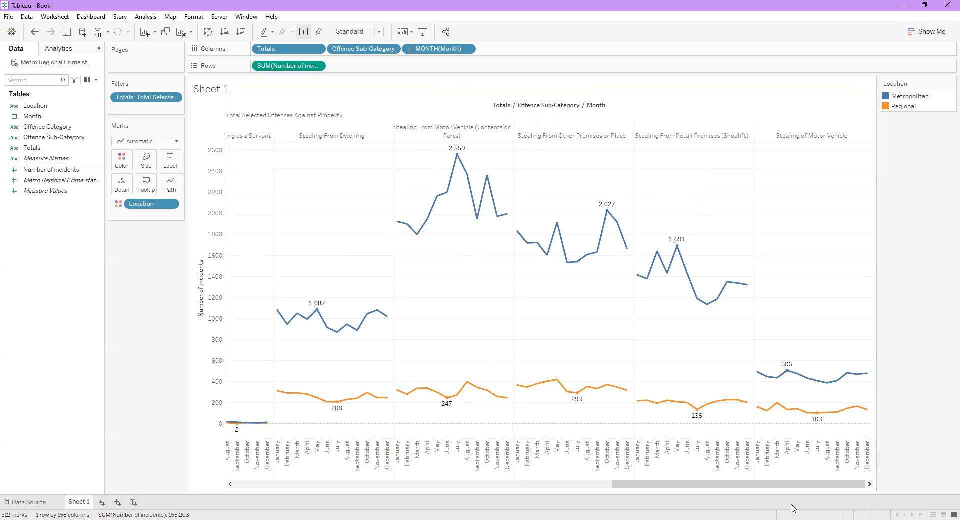
left_click_drag(773, 485, 320, 470)
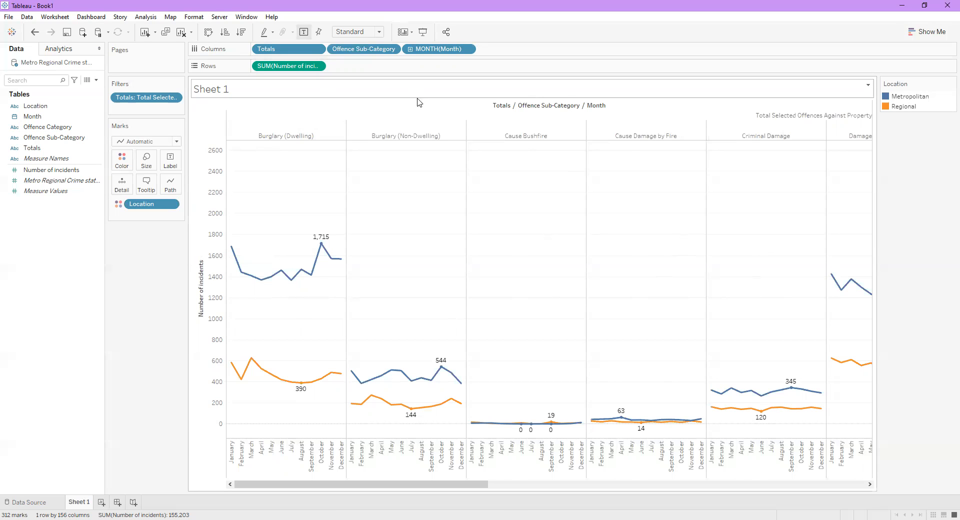
left_click_drag(484, 485, 867, 504)
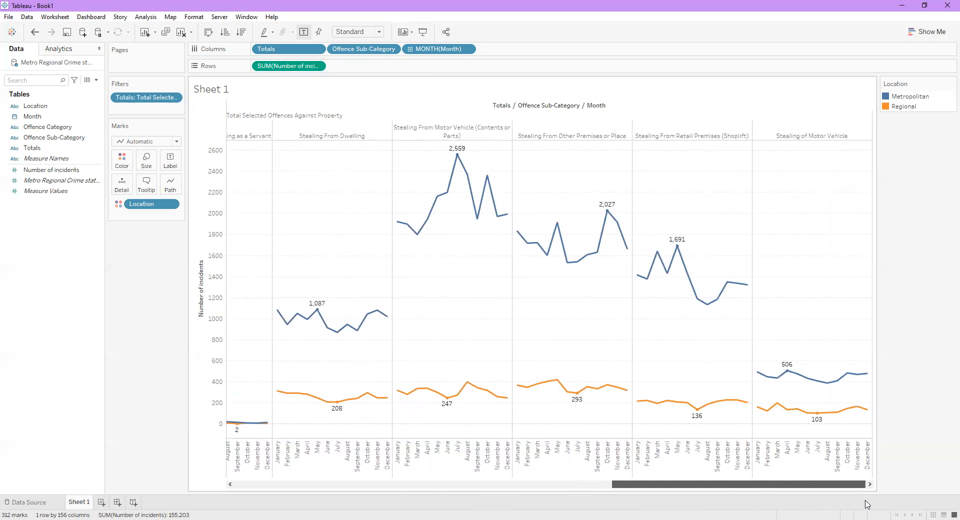
left_click_drag(784, 484, 408, 492)
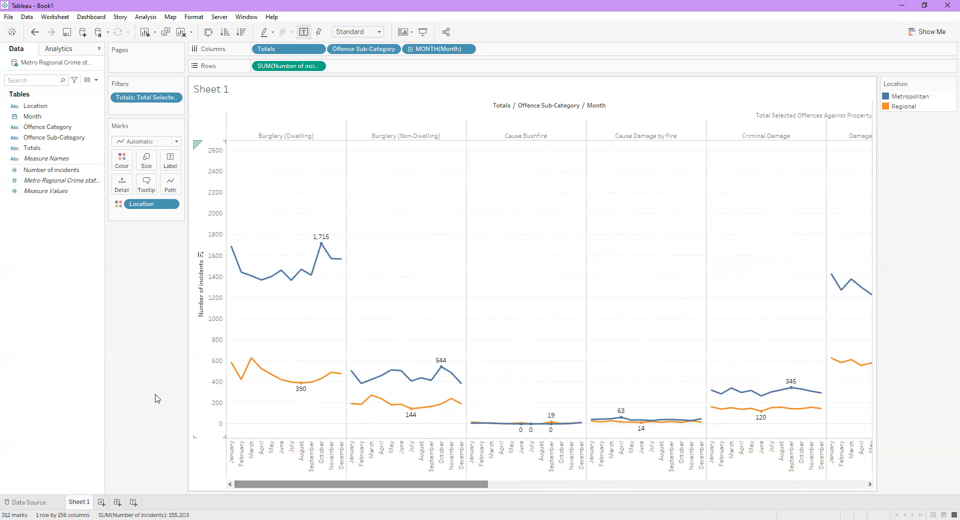